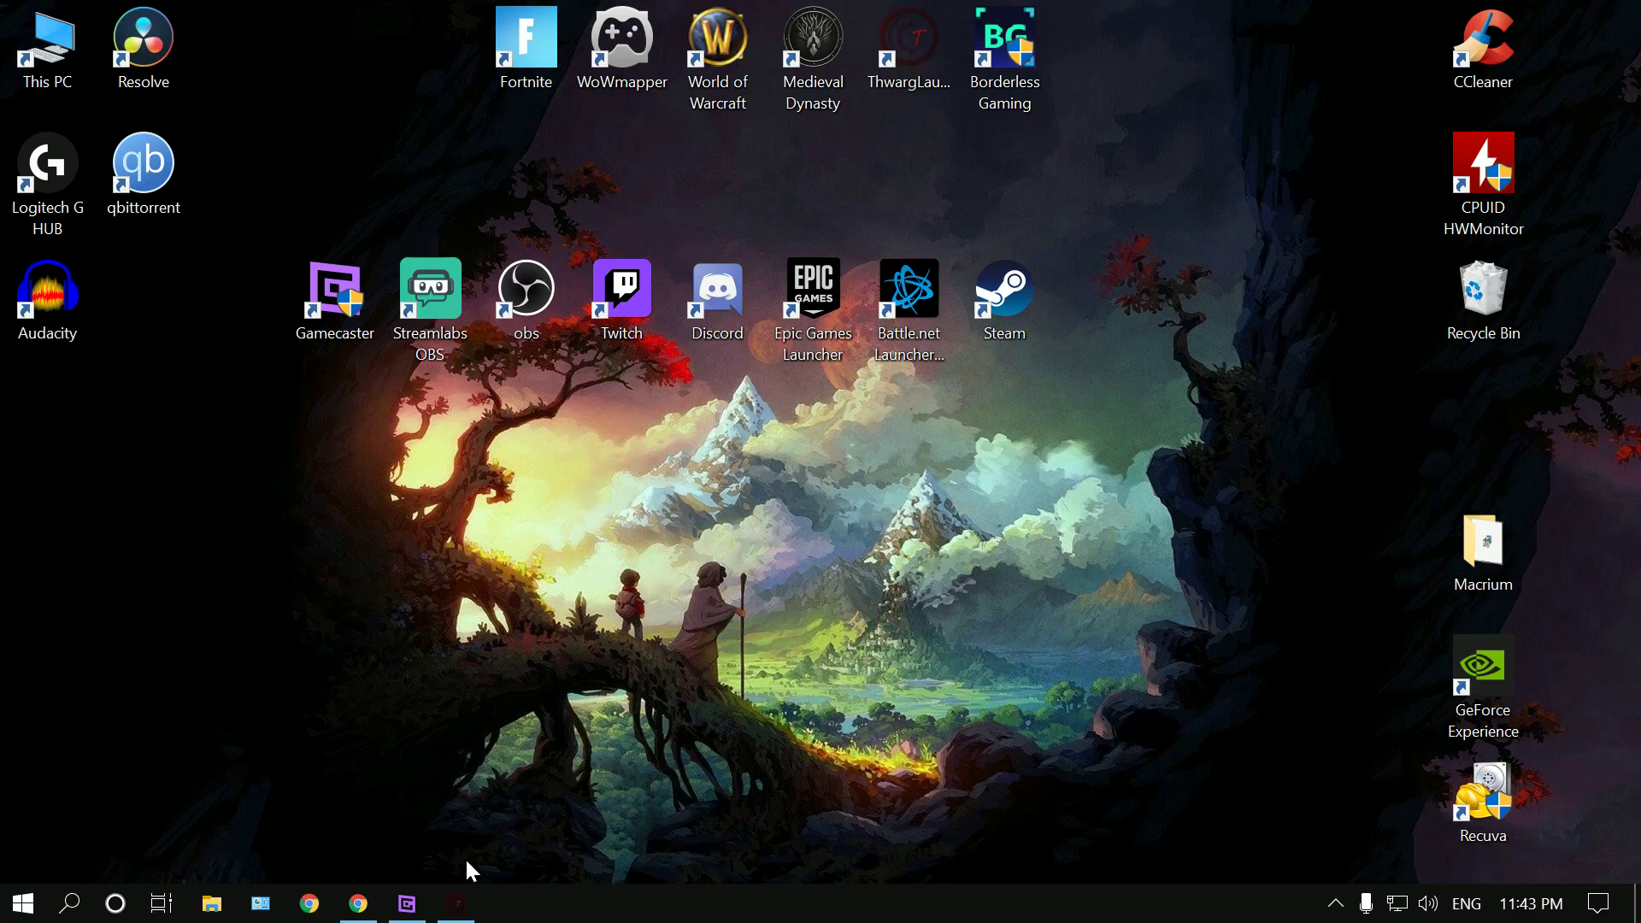
- Enter the world from the character screen and acknowledge the resulting Direct3D Game Error dialogs
{"action": "left_click", "coordinate": [458, 904]}
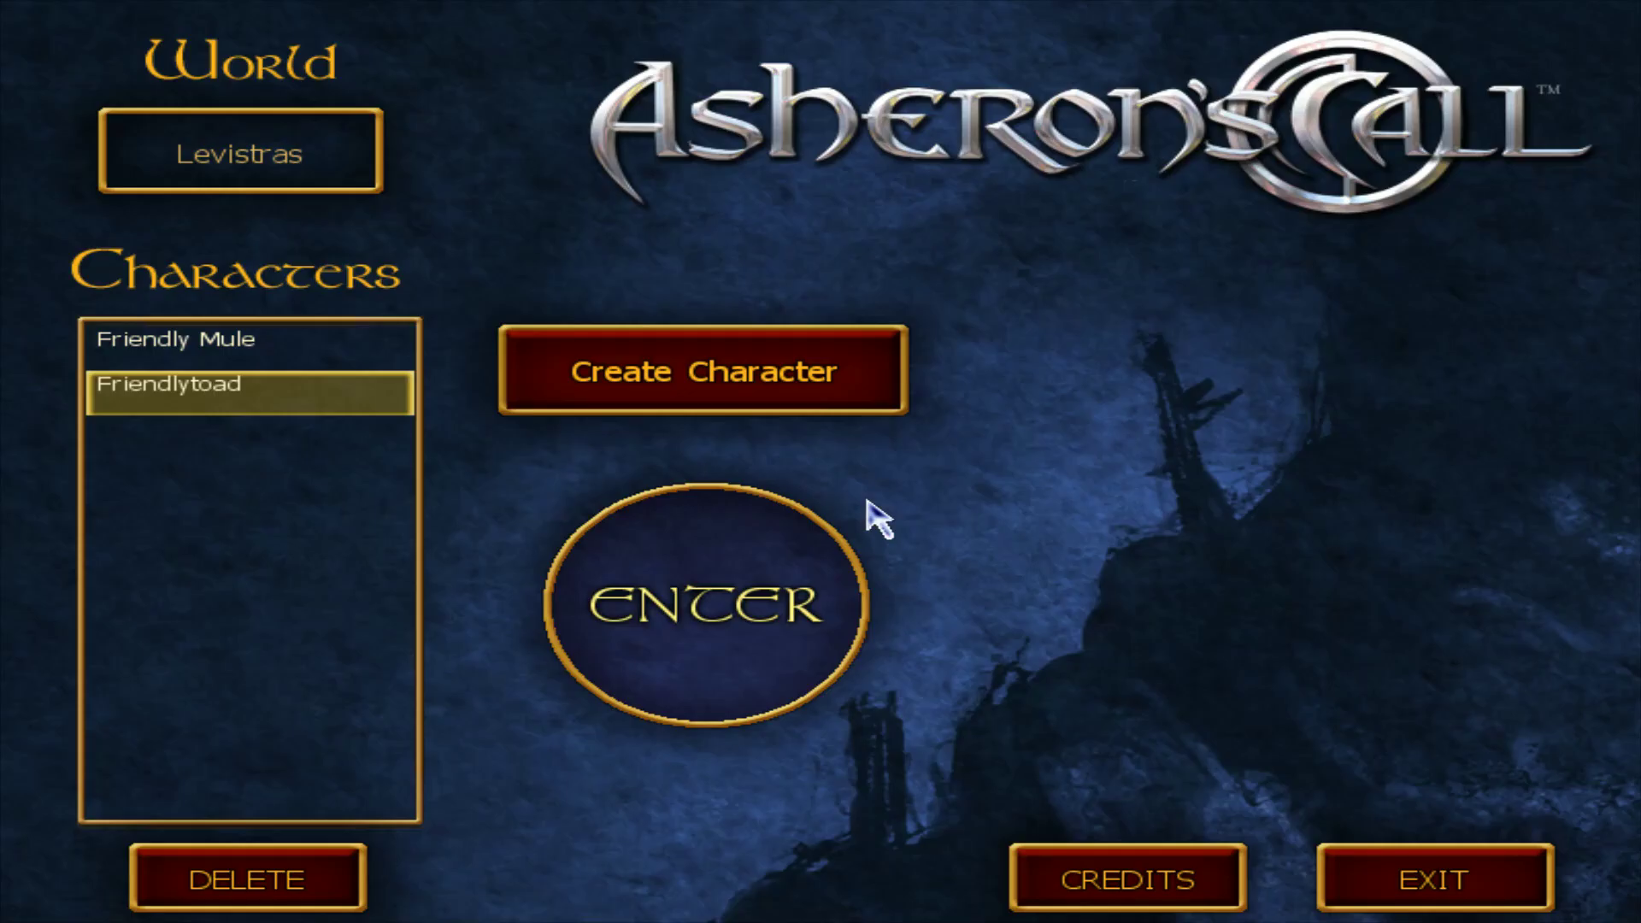
{"action": "left_click", "coordinate": [731, 572]}
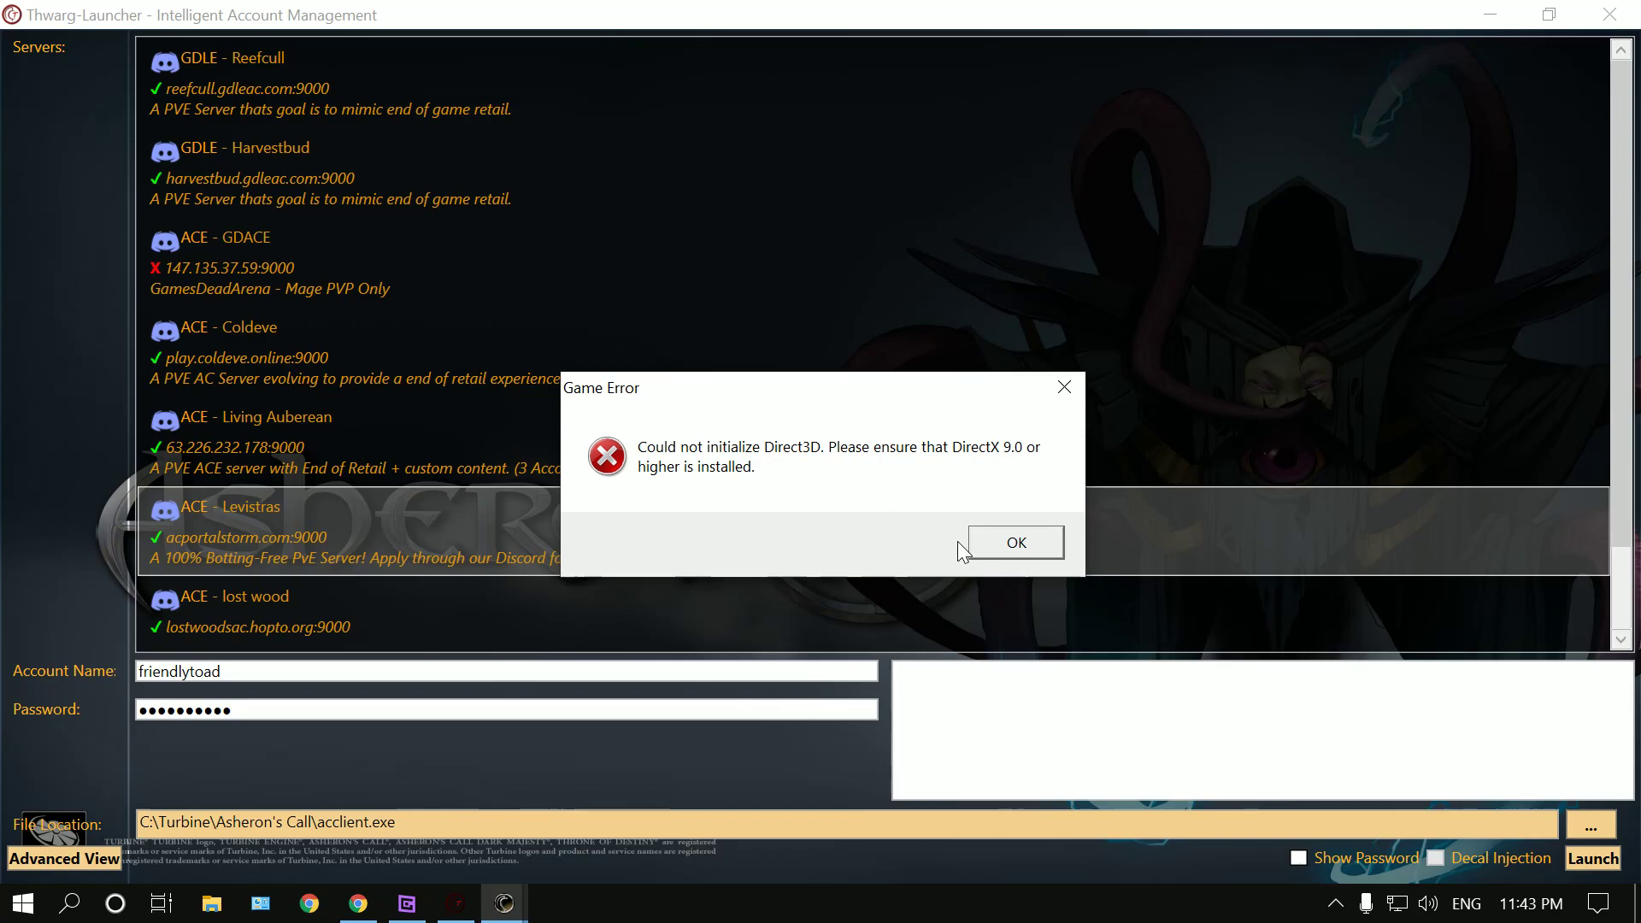
{"action": "left_click", "coordinate": [1013, 541]}
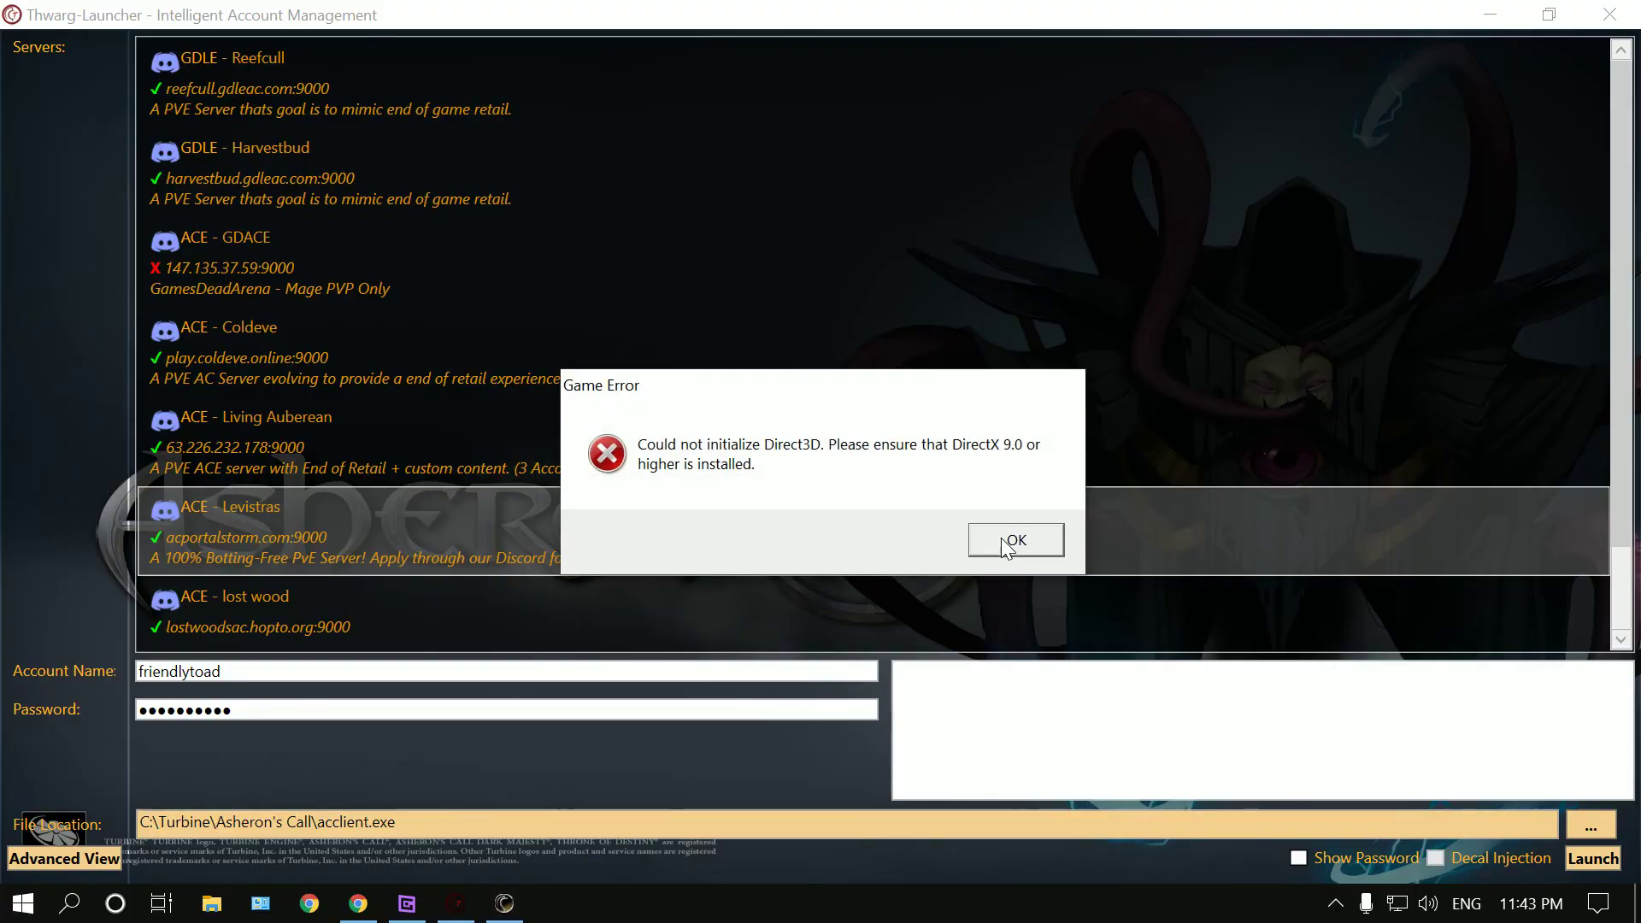
{"action": "left_click", "coordinate": [1007, 546]}
- Relaunch Asheron's Call windowed, enter the world, and dismiss the welcome message and inventory
{"action": "left_click", "coordinate": [1008, 551]}
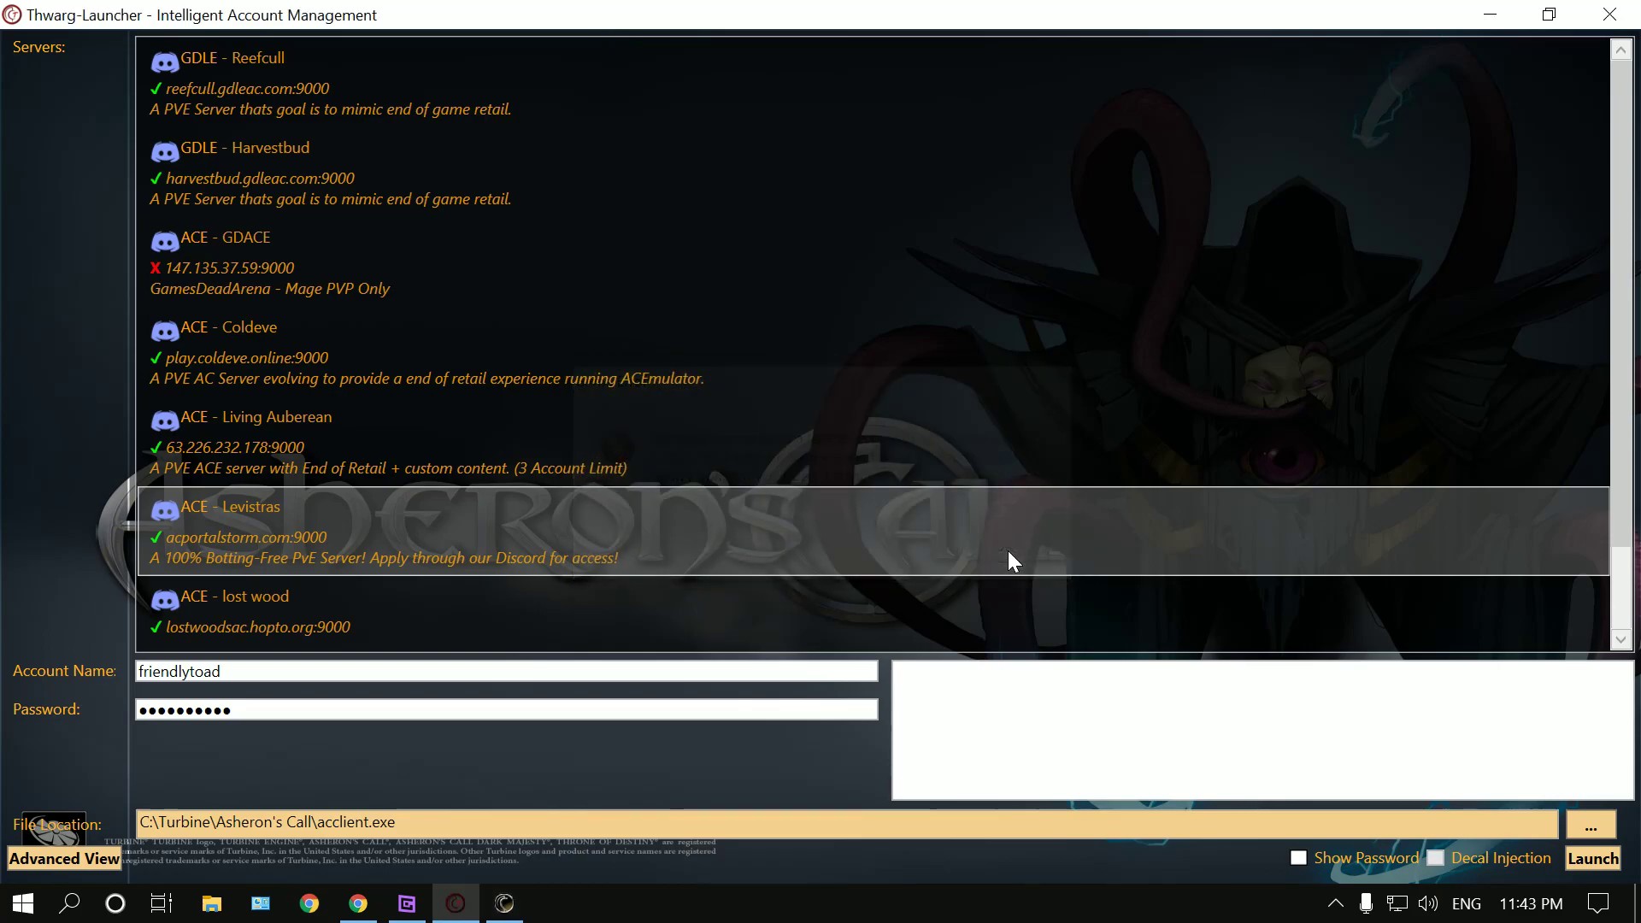
{"action": "left_click", "coordinate": [457, 903]}
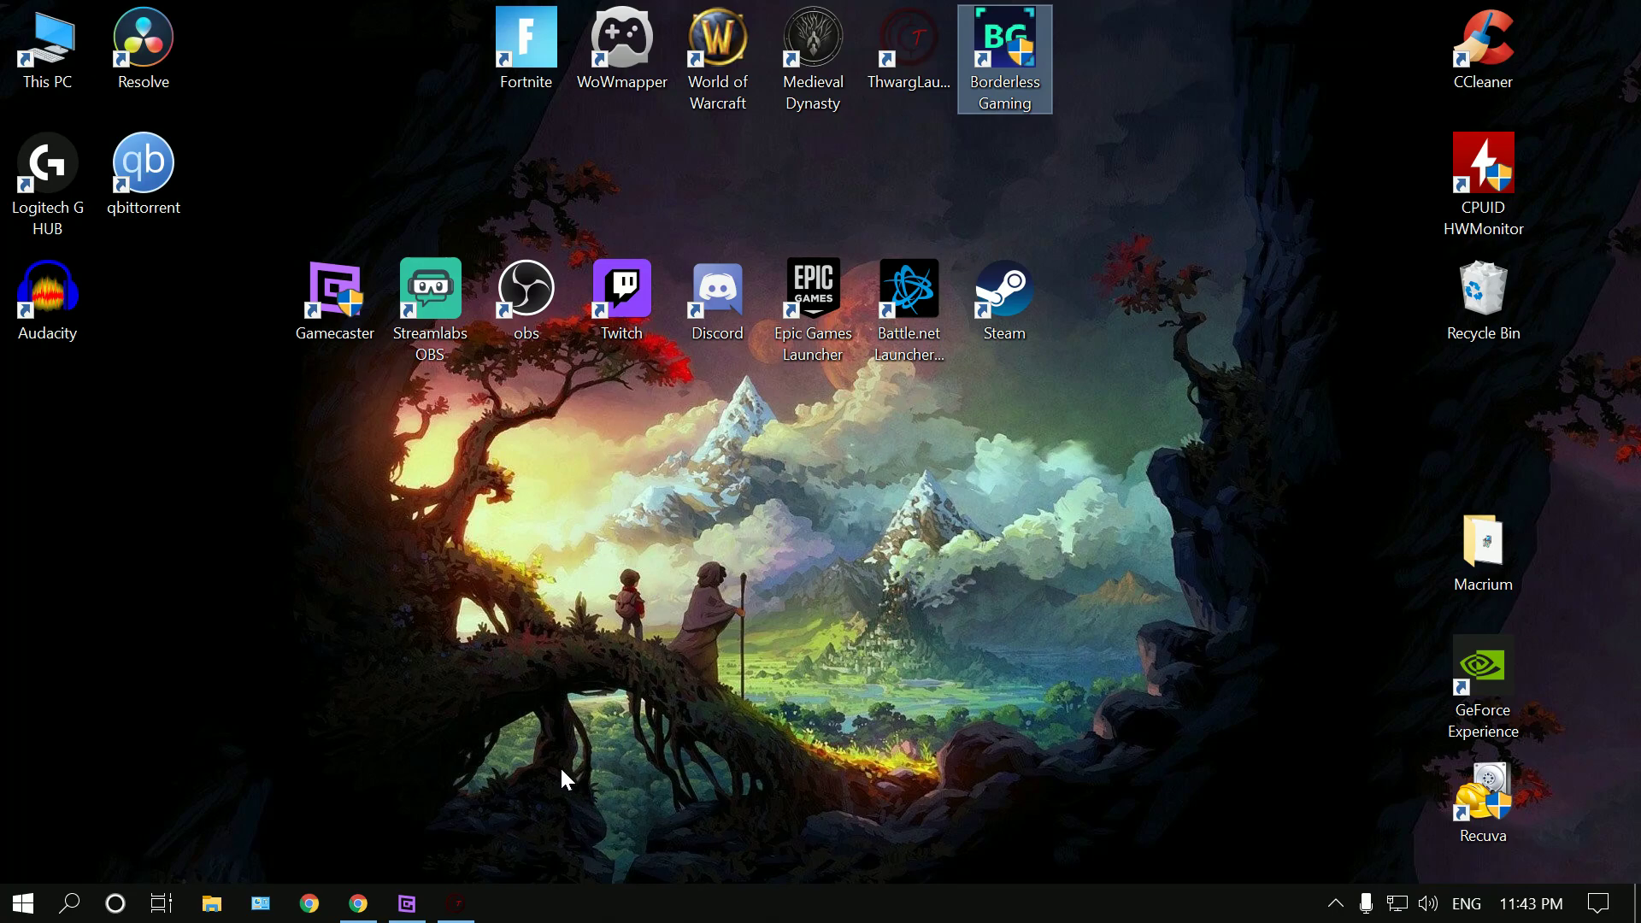
{"action": "left_click", "coordinate": [451, 903]}
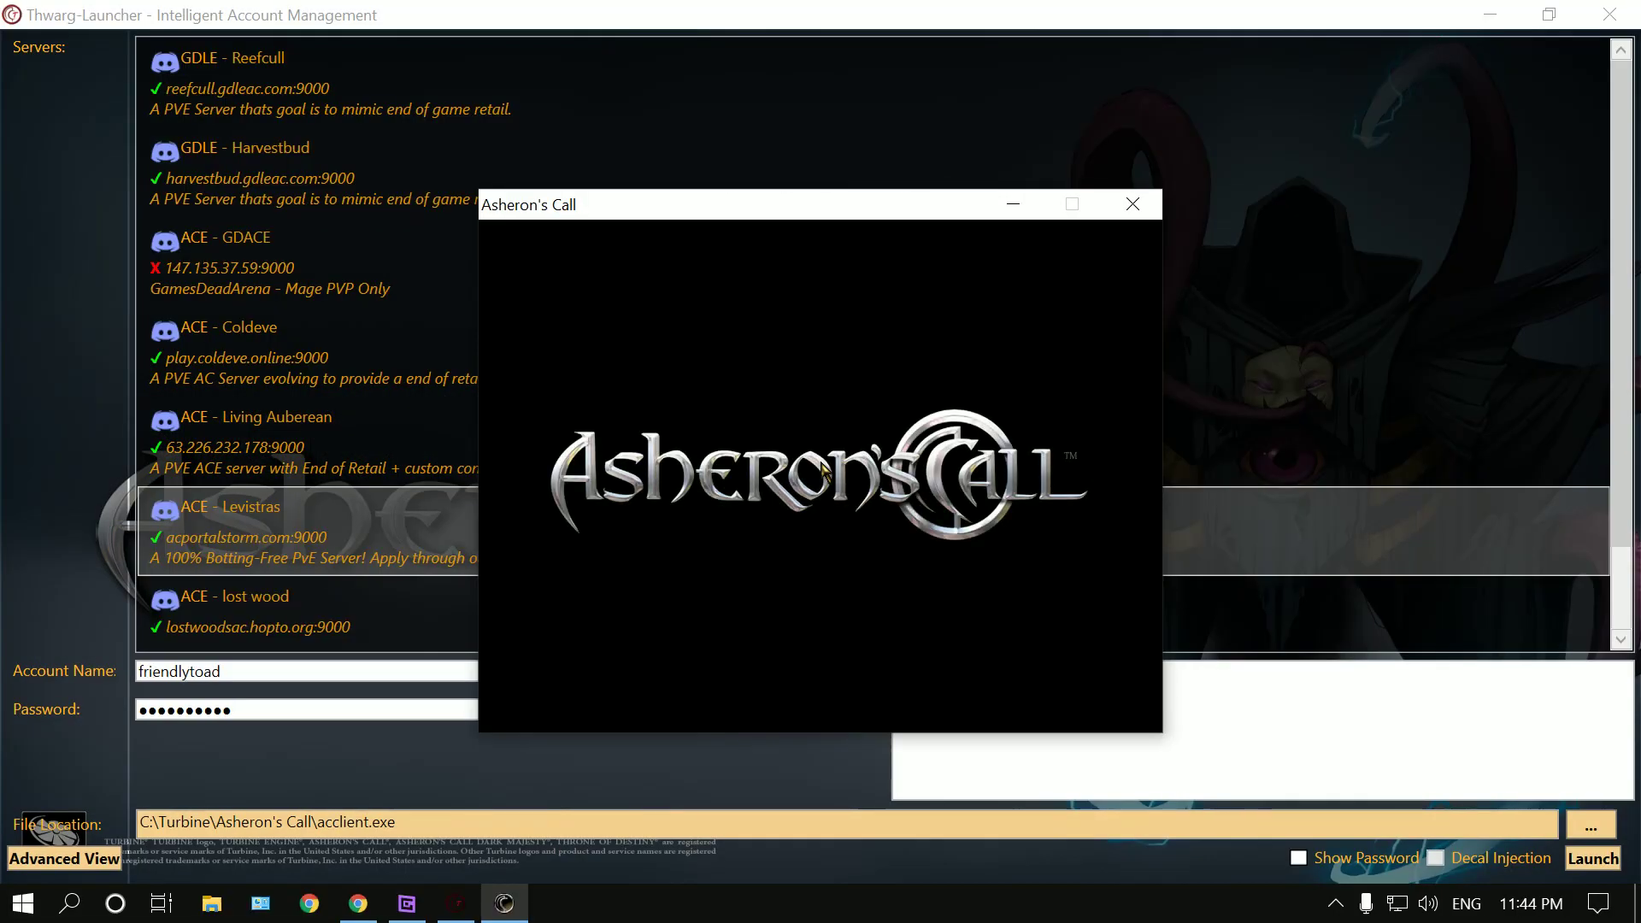
{"action": "left_click", "coordinate": [779, 562]}
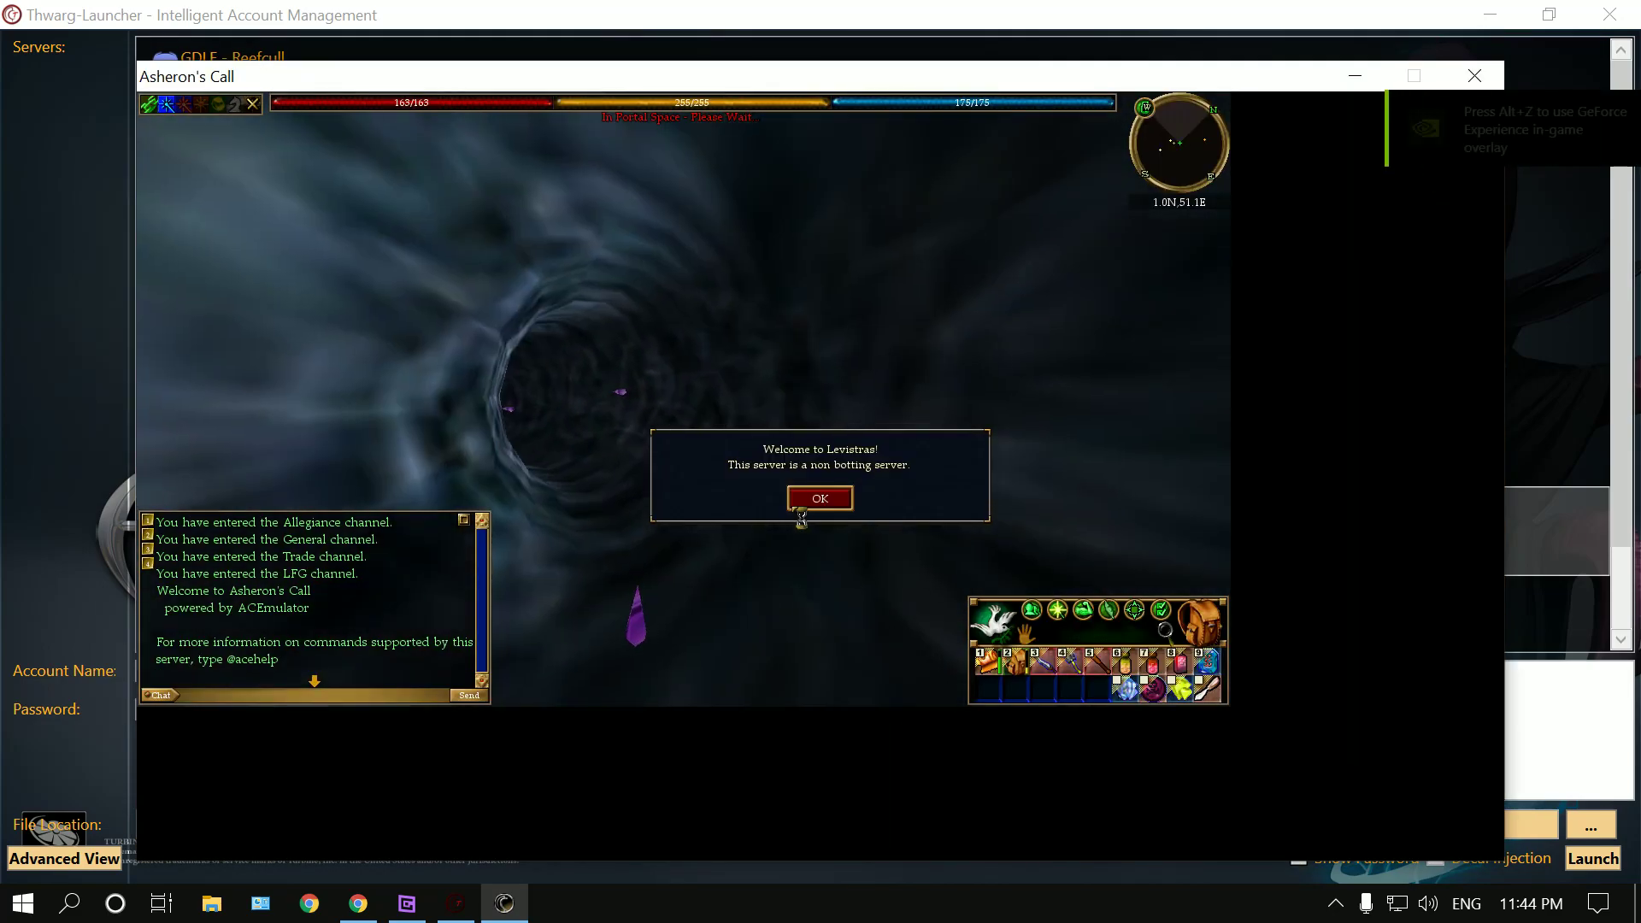
{"action": "left_click", "coordinate": [848, 502]}
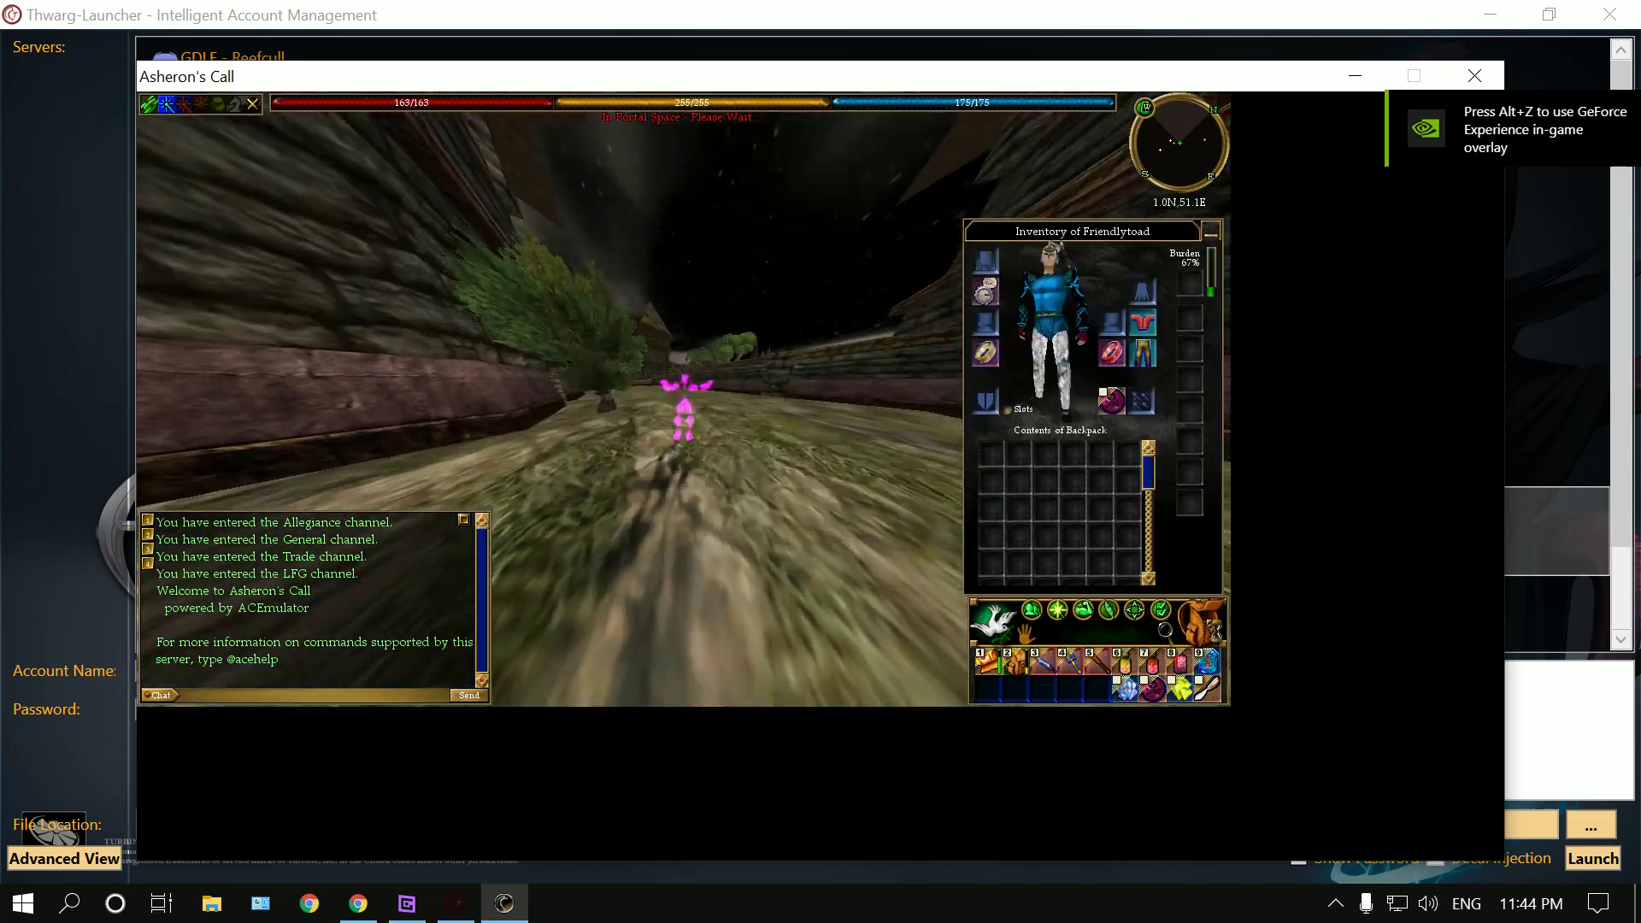
{"action": "key", "text": "F12"}
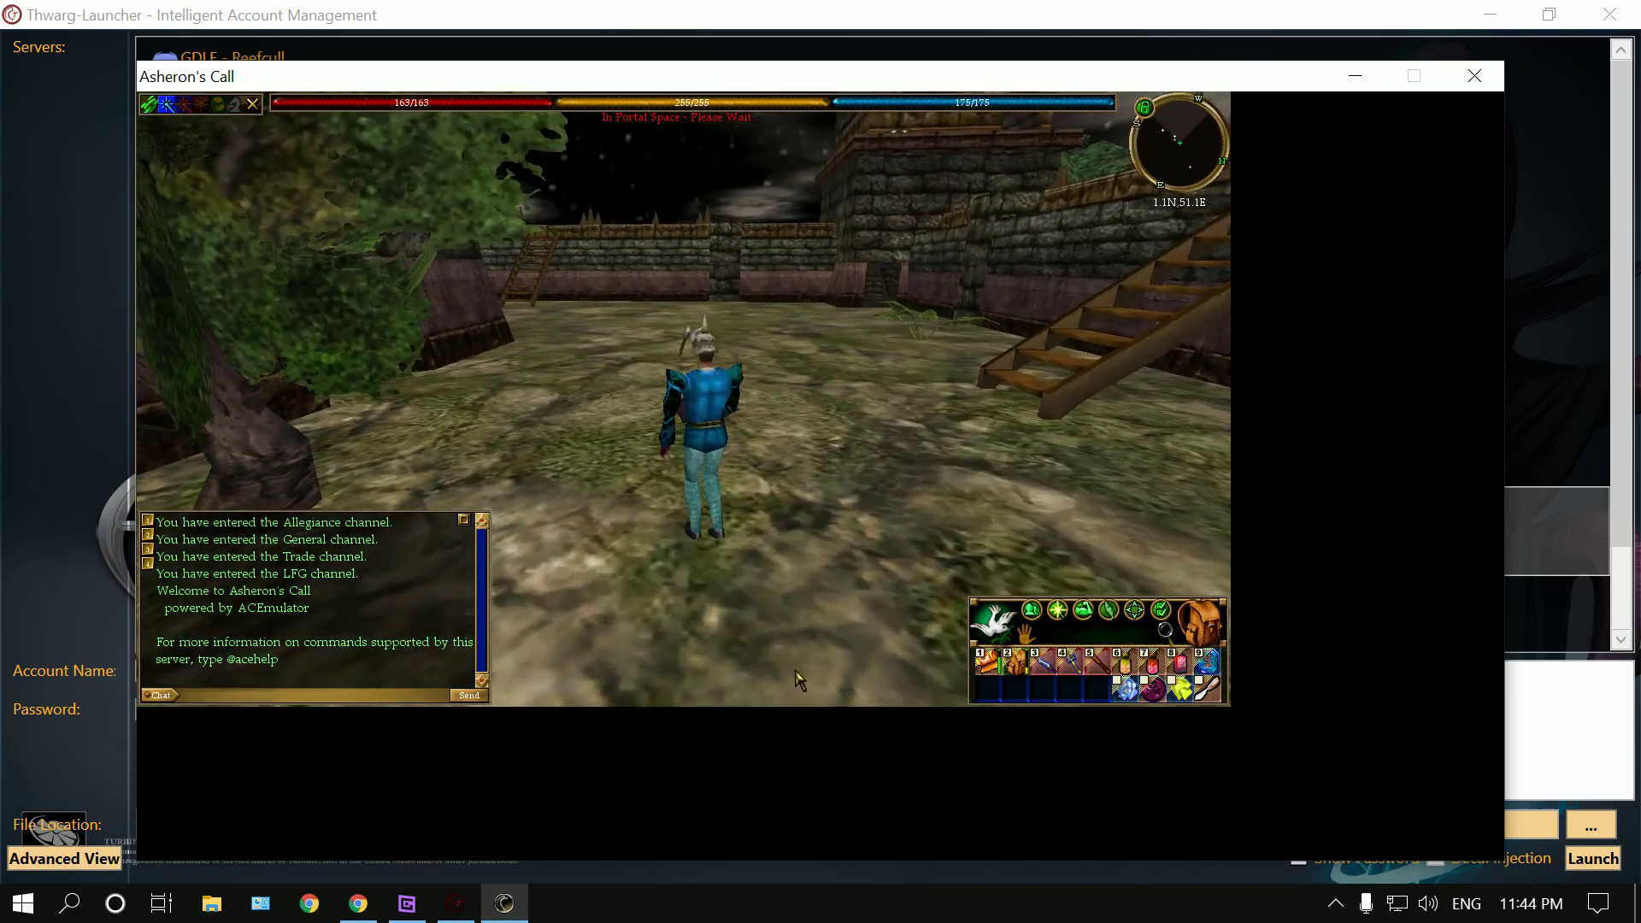
- Review the sound, camera and graphics settings under Gameplay Options > Config, then exit the game
{"action": "left_click", "coordinate": [1161, 611]}
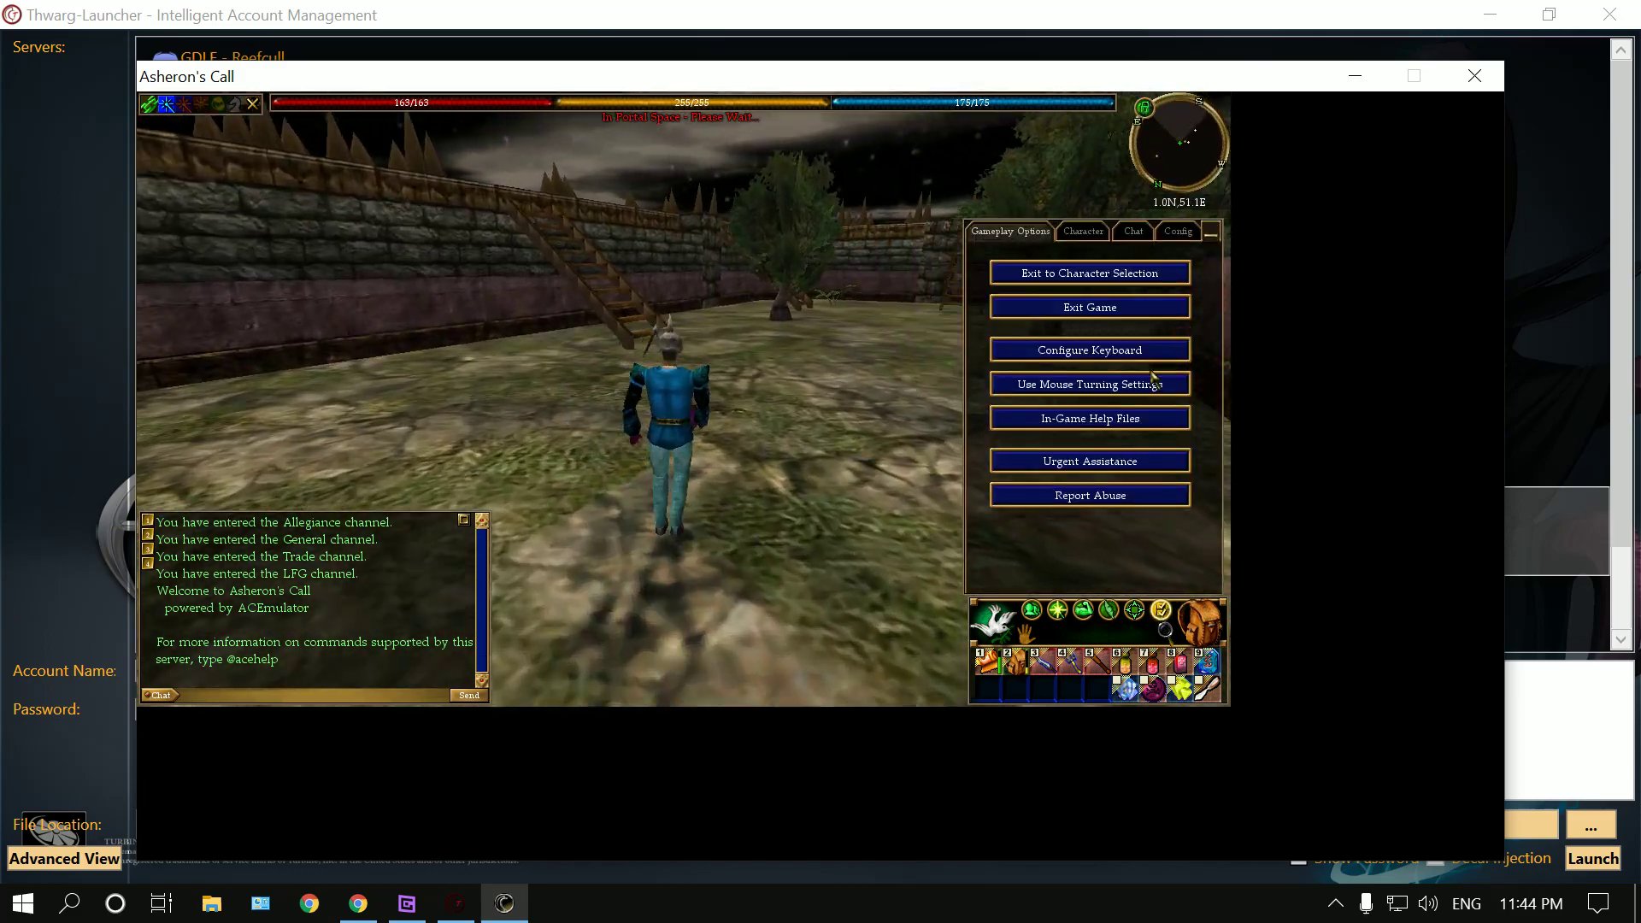
{"action": "left_click", "coordinate": [1177, 232]}
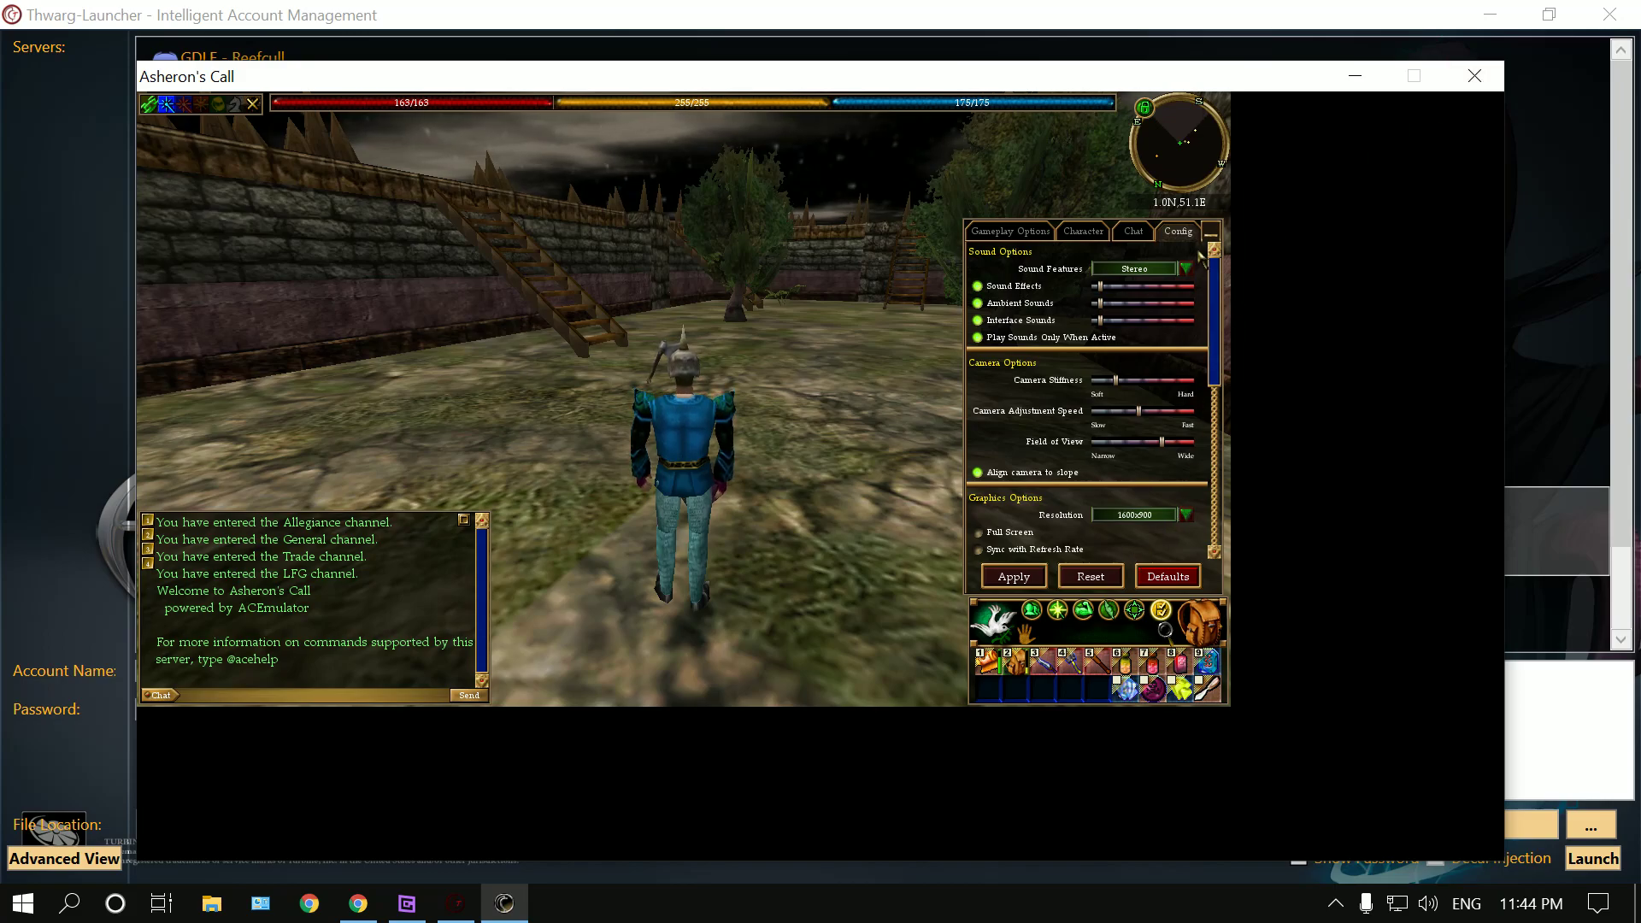
{"action": "key", "text": "Escape"}
{"action": "left_click", "coordinate": [1116, 315]}
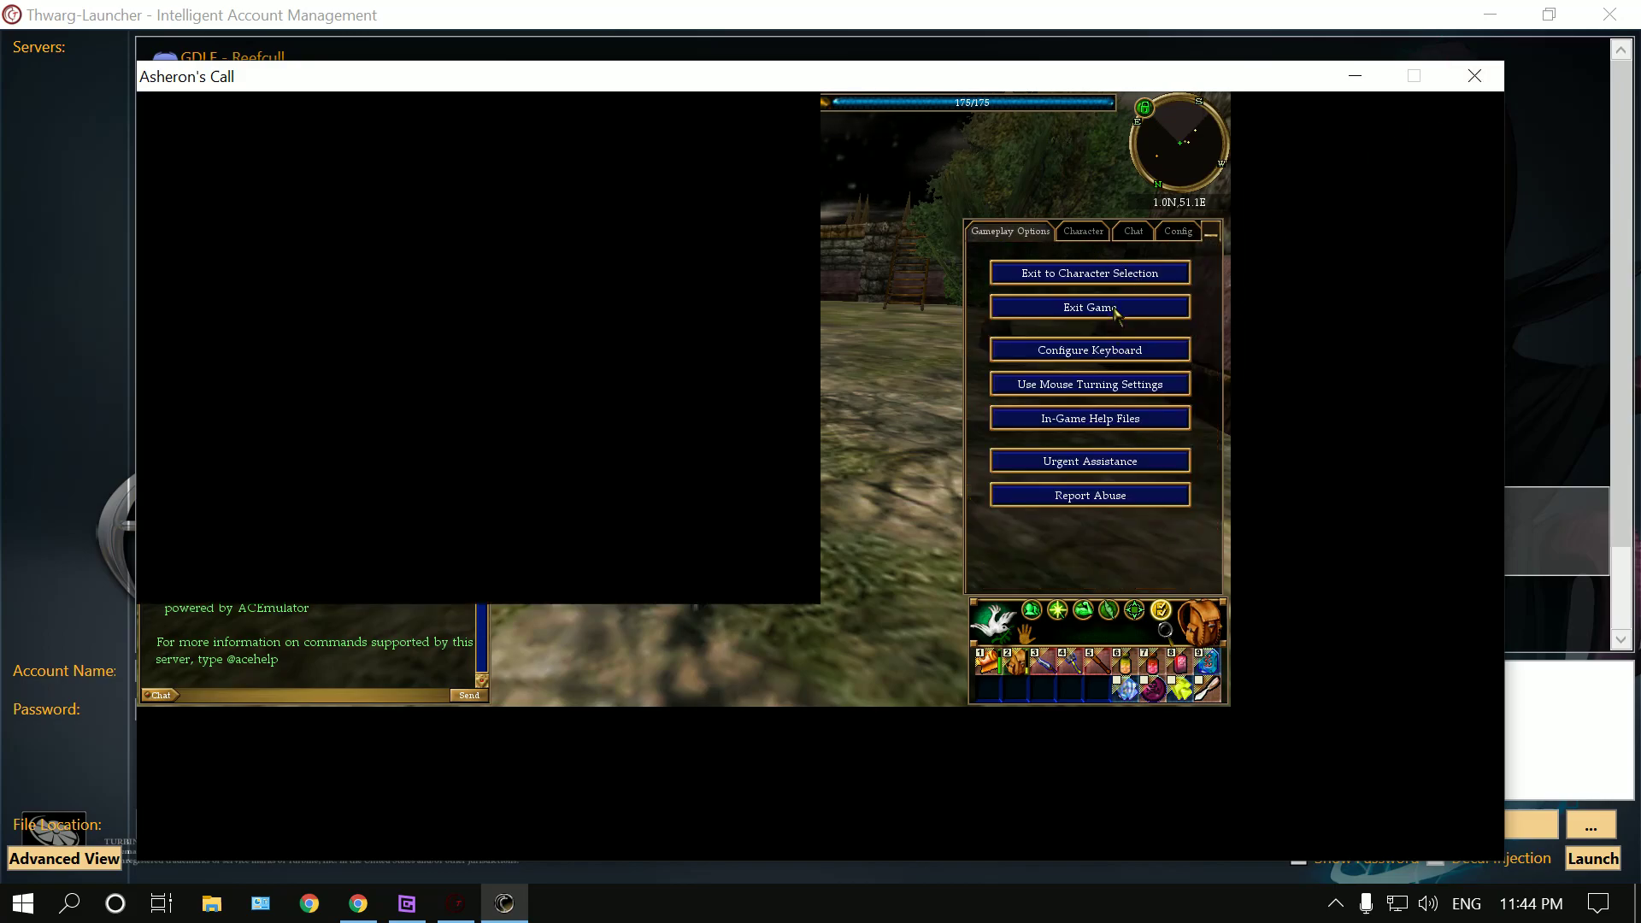
- Browse to Local Disk (C:) > Turbine > Asheron's Call in File Explorer and select acclient
{"action": "left_click", "coordinate": [1609, 15]}
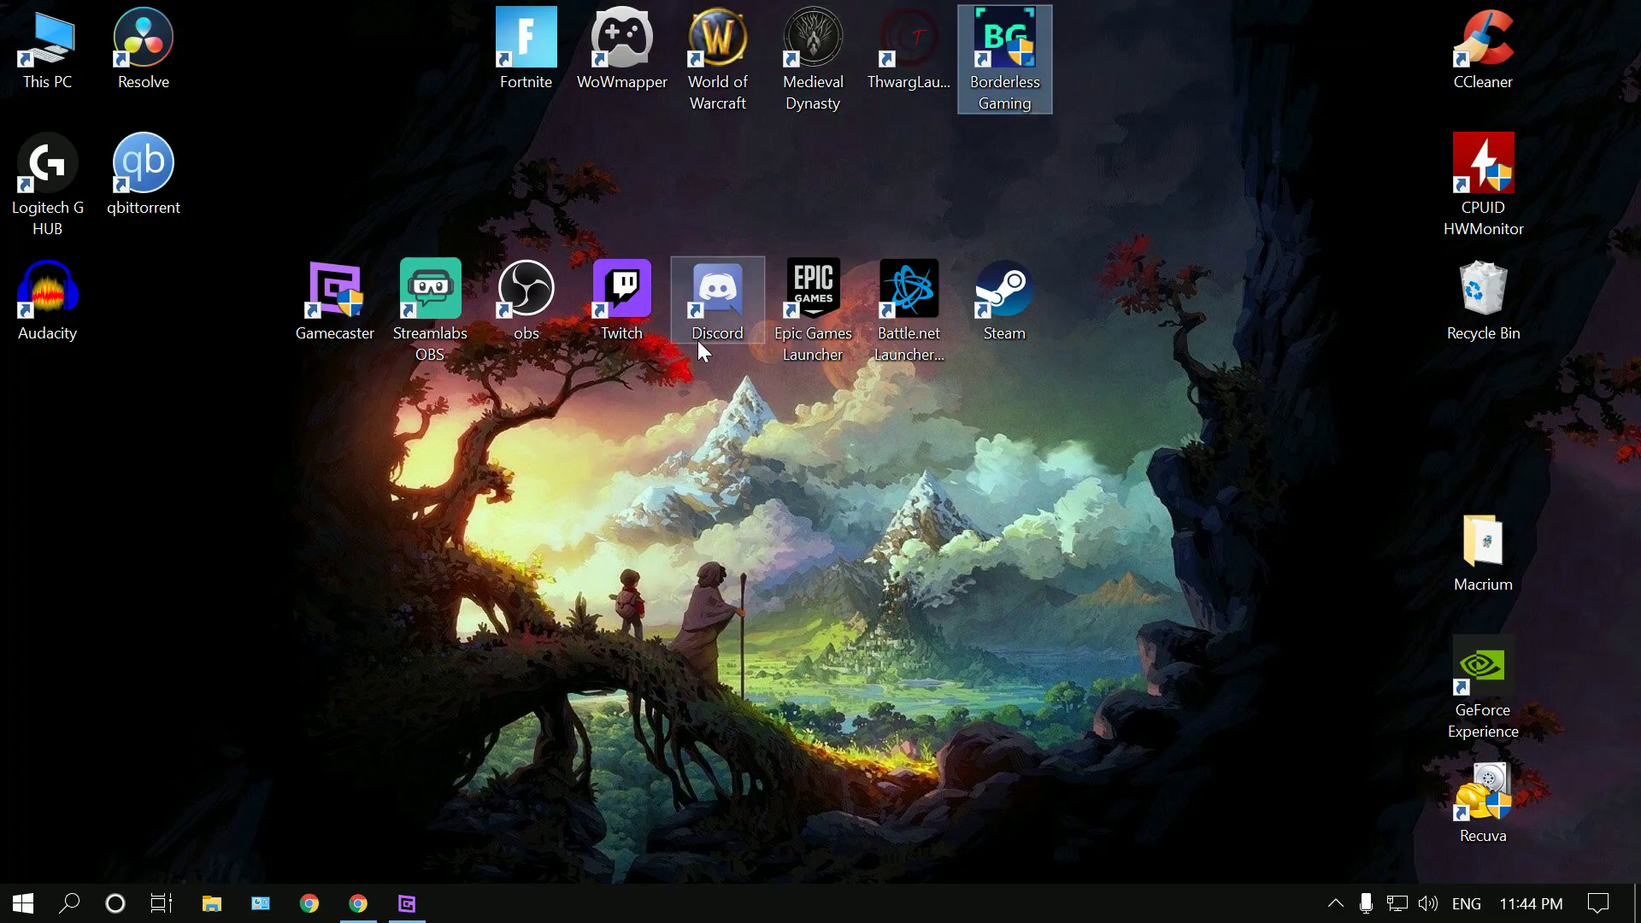
{"action": "left_click", "coordinate": [218, 904]}
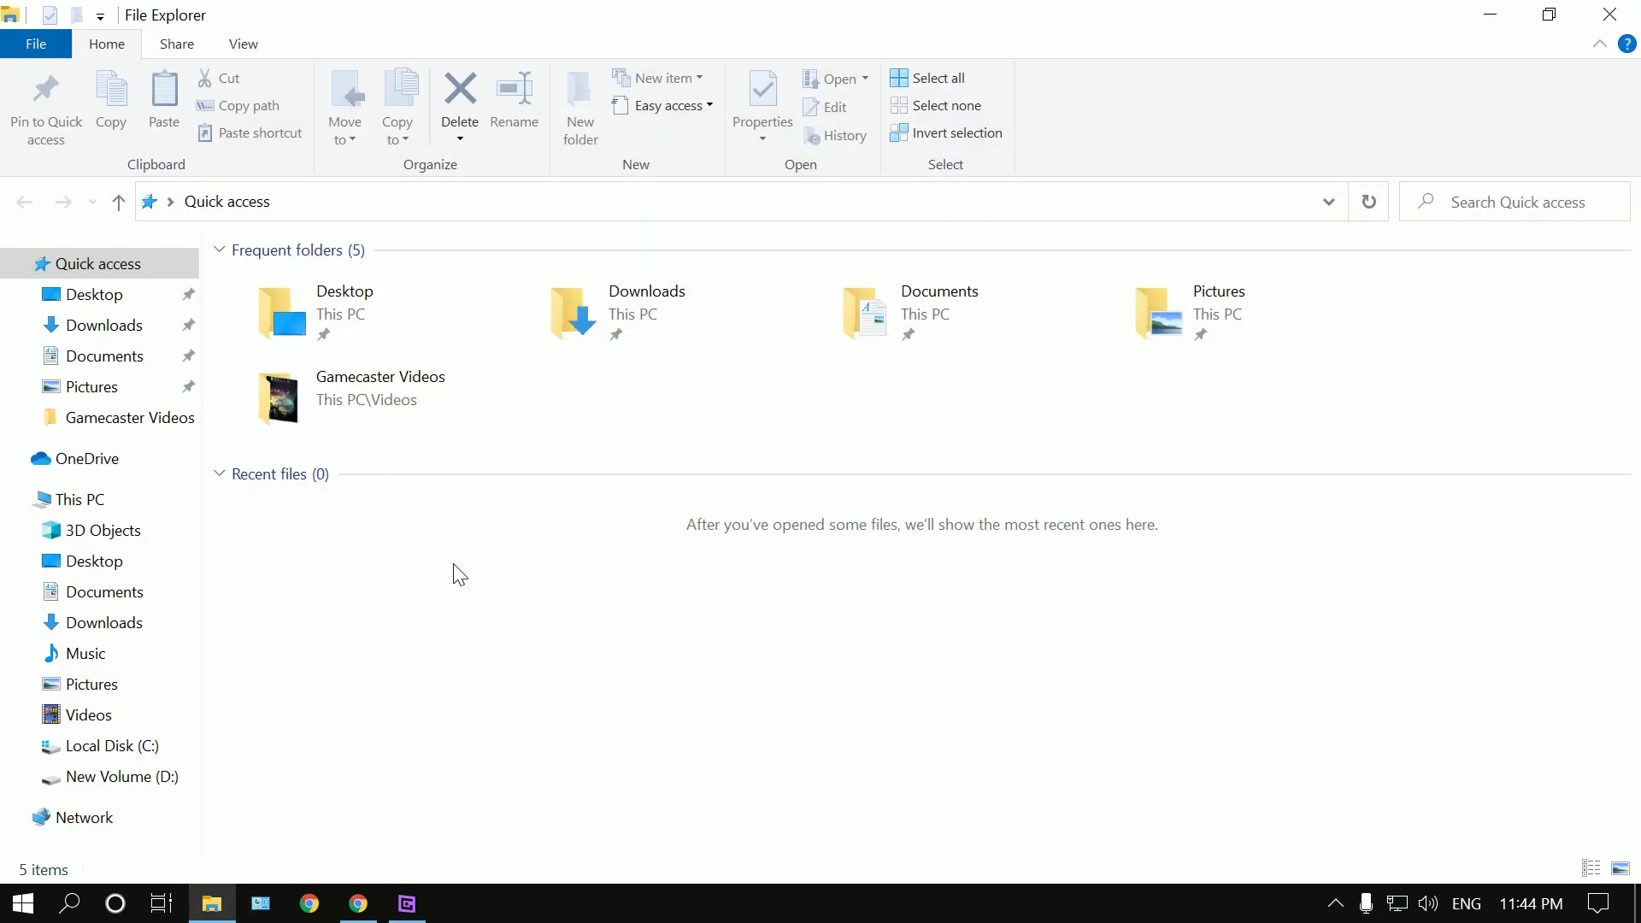
{"action": "left_click", "coordinate": [123, 755]}
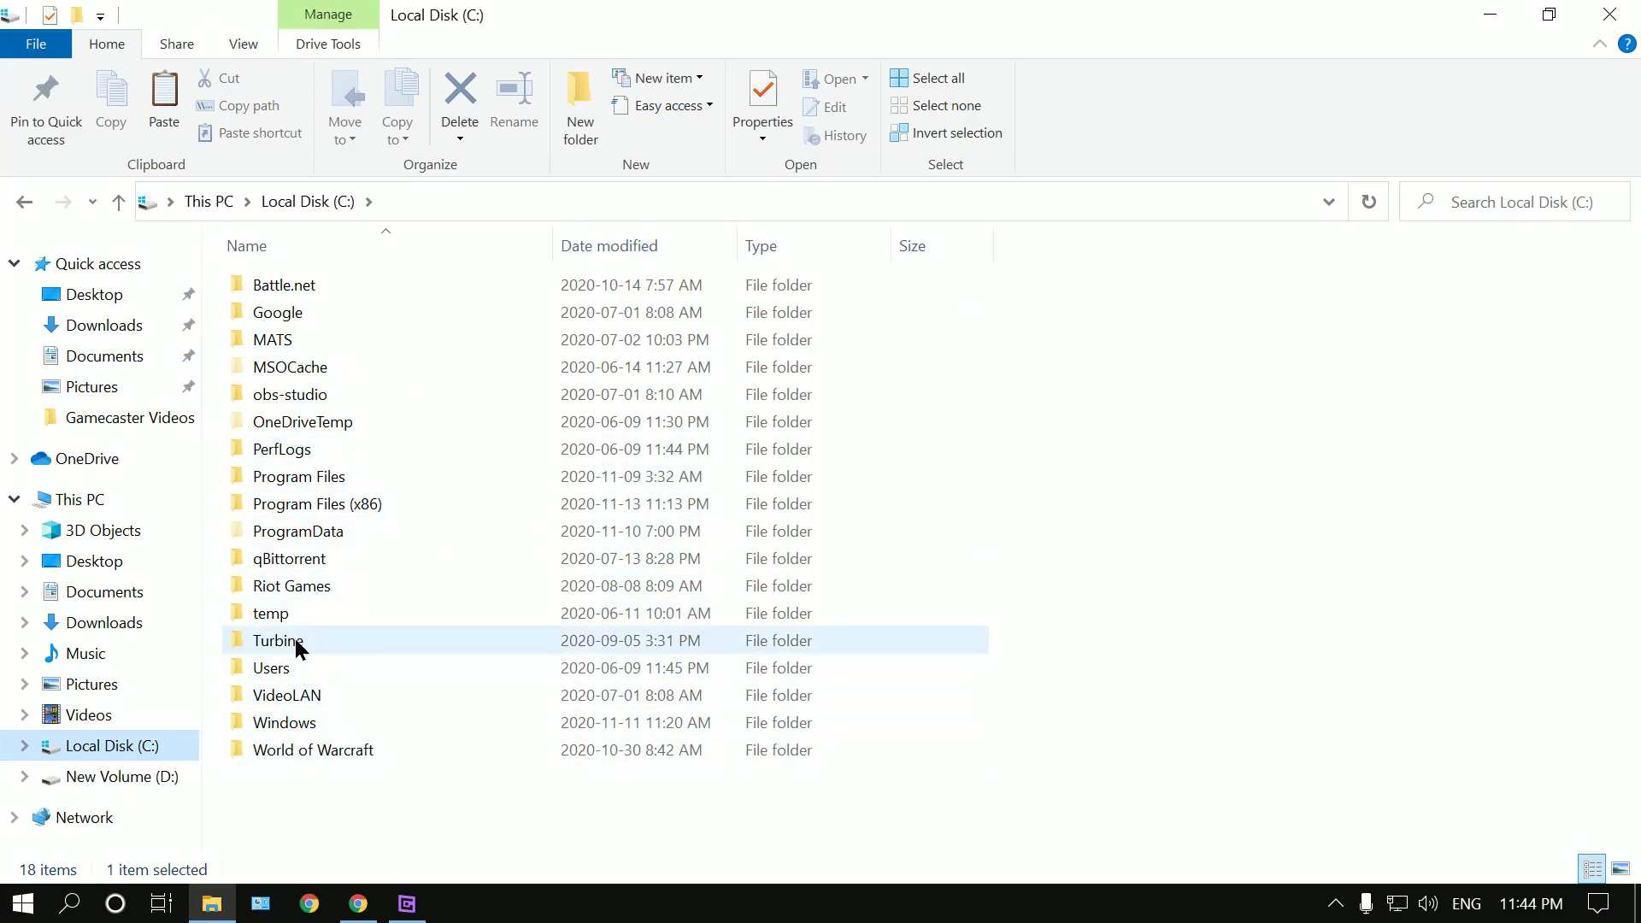
{"action": "double_click", "coordinate": [303, 645]}
{"action": "left_click", "coordinate": [304, 284]}
{"action": "double_click", "coordinate": [305, 285]}
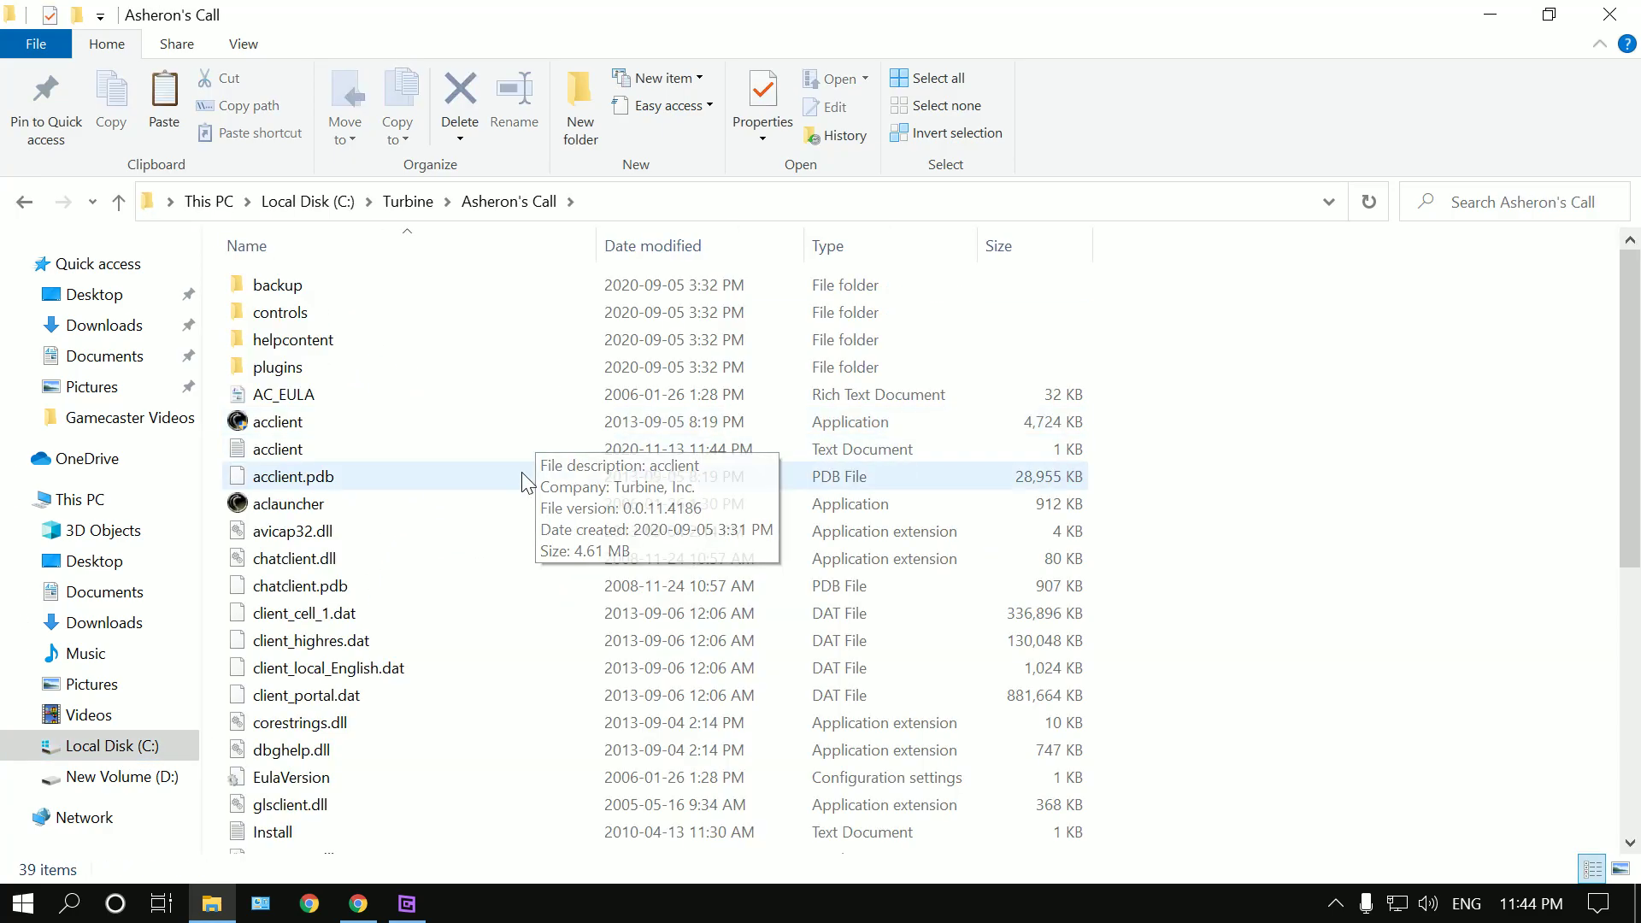
{"action": "left_click", "coordinate": [271, 423]}
- In acclient's Compatibility properties, override high DPI scaling with scaling performed by System (Enhanced)
{"action": "right_click", "coordinate": [264, 429]}
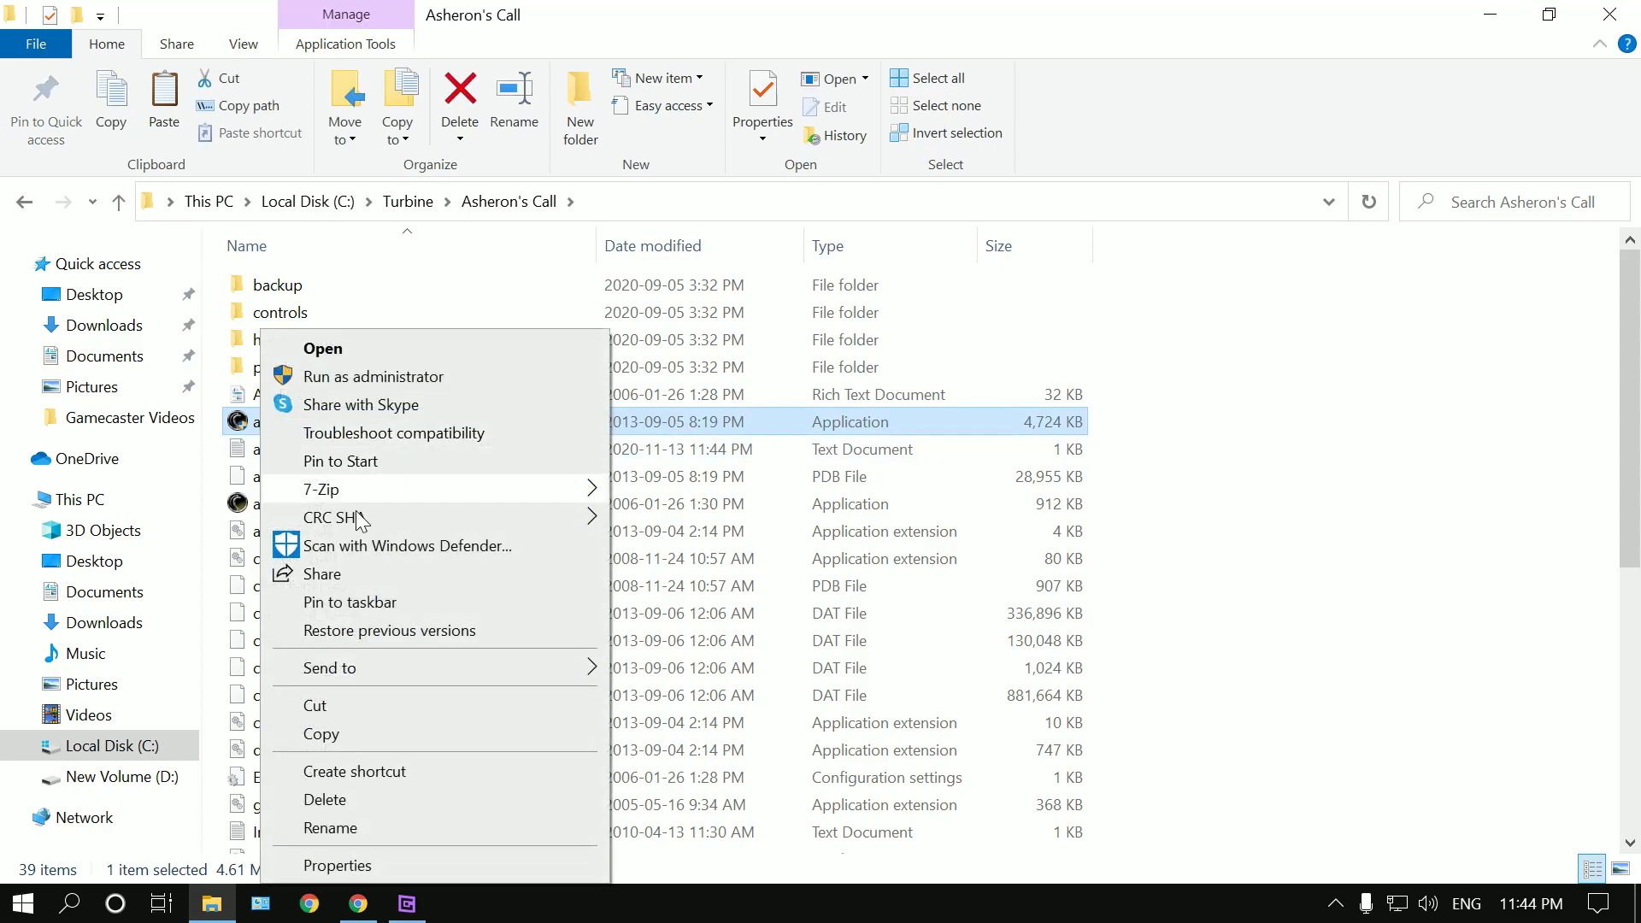
{"action": "left_click", "coordinate": [336, 866]}
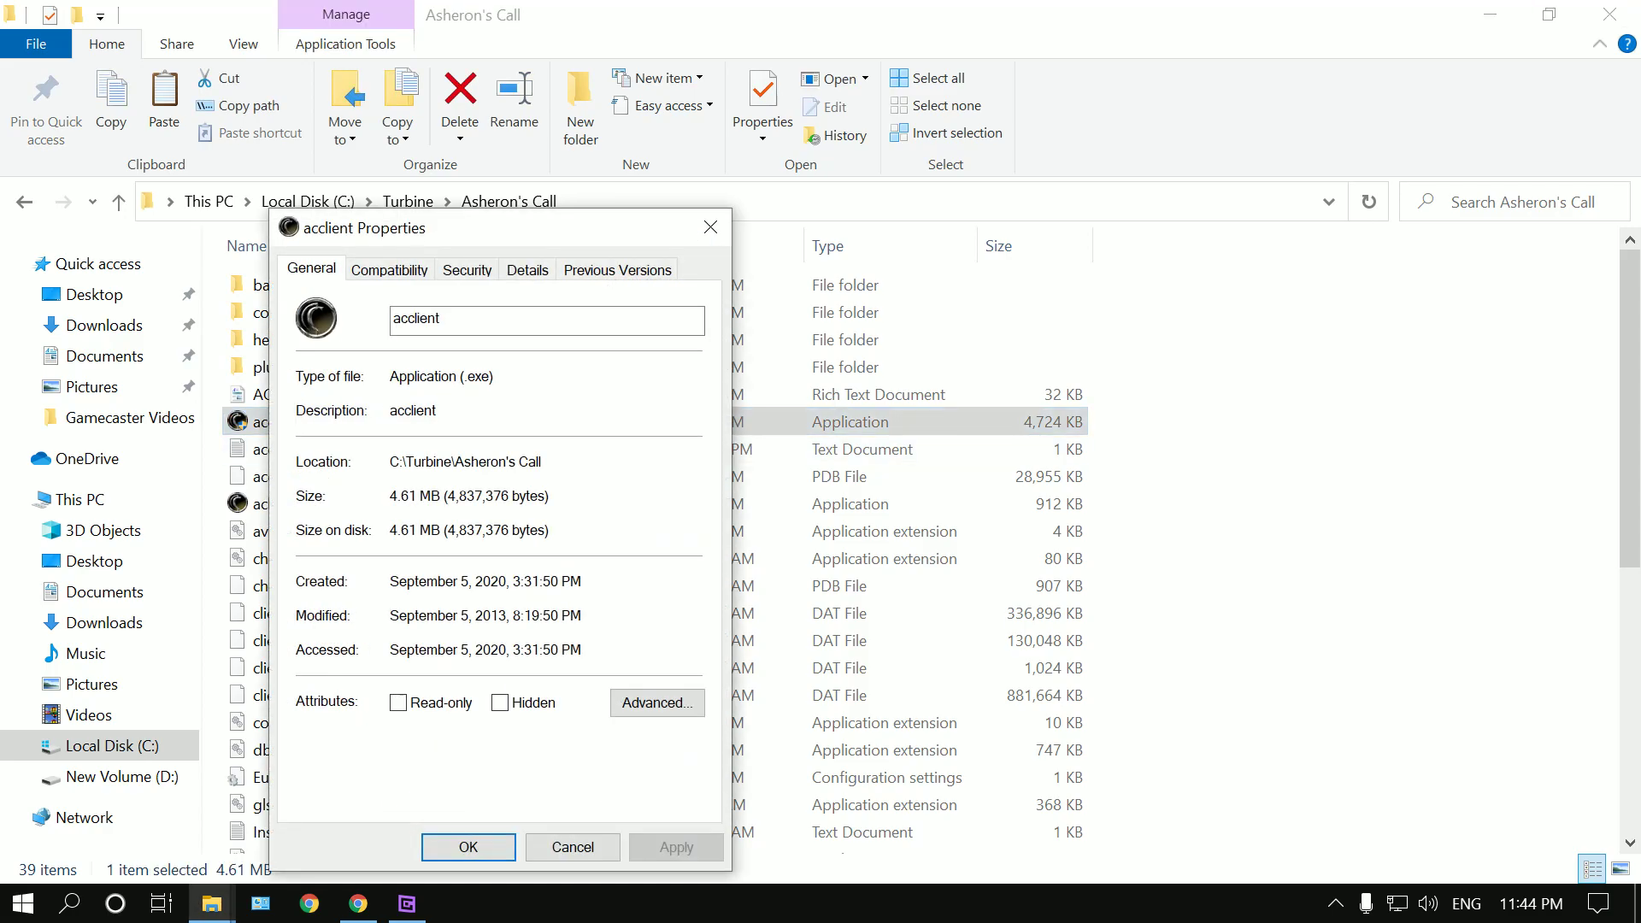
{"action": "left_click", "coordinate": [413, 271]}
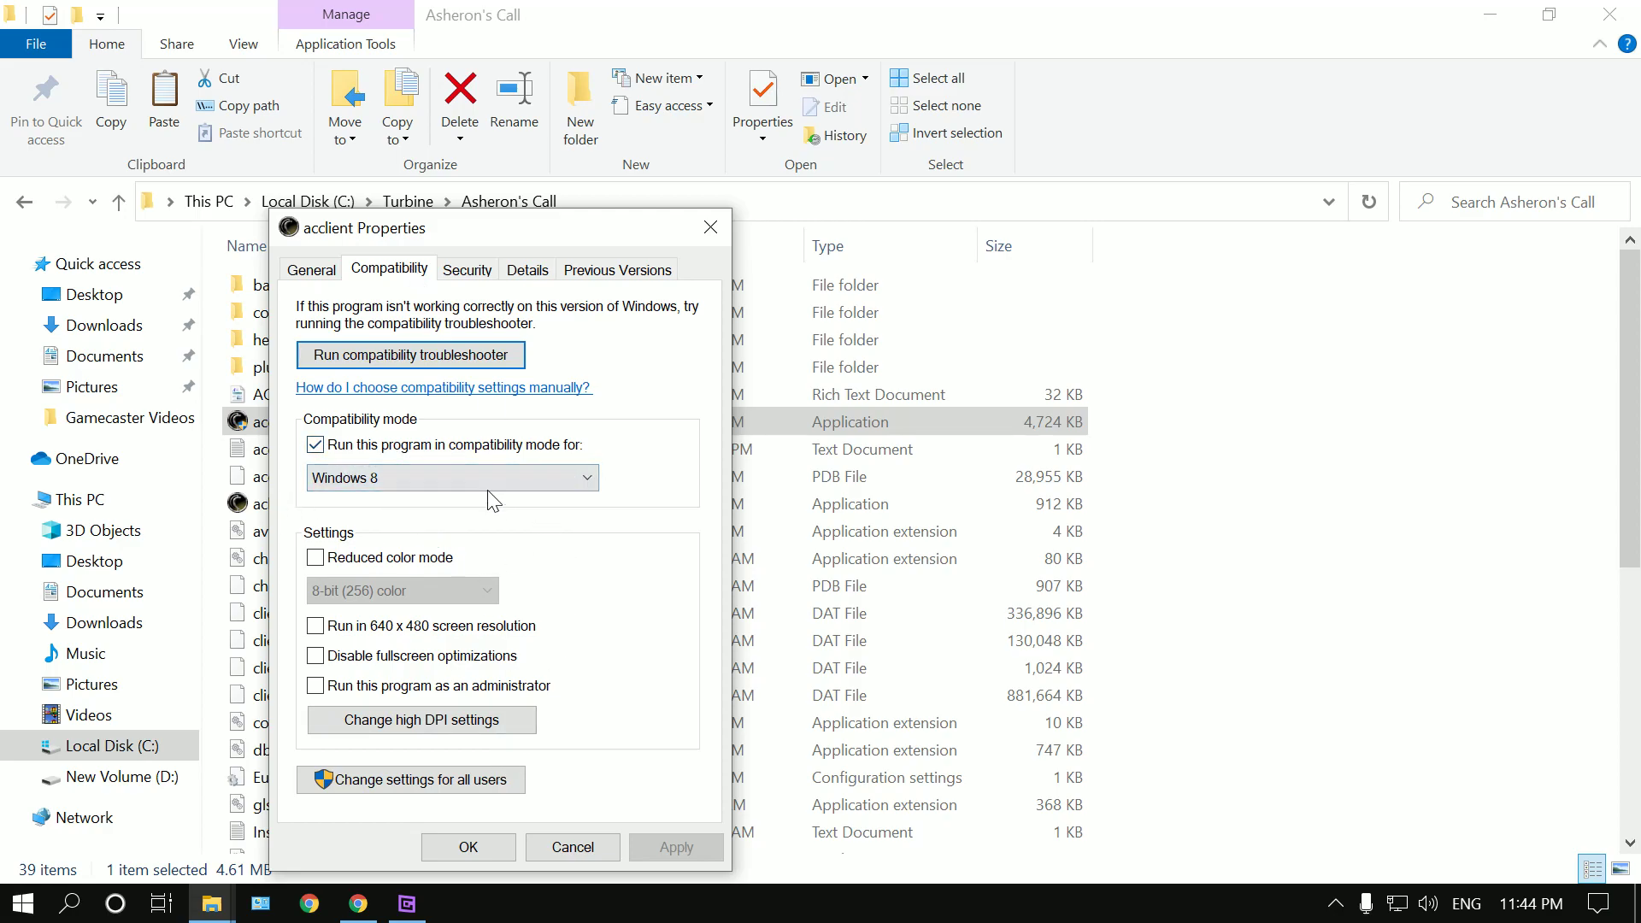
{"action": "left_click", "coordinate": [389, 727]}
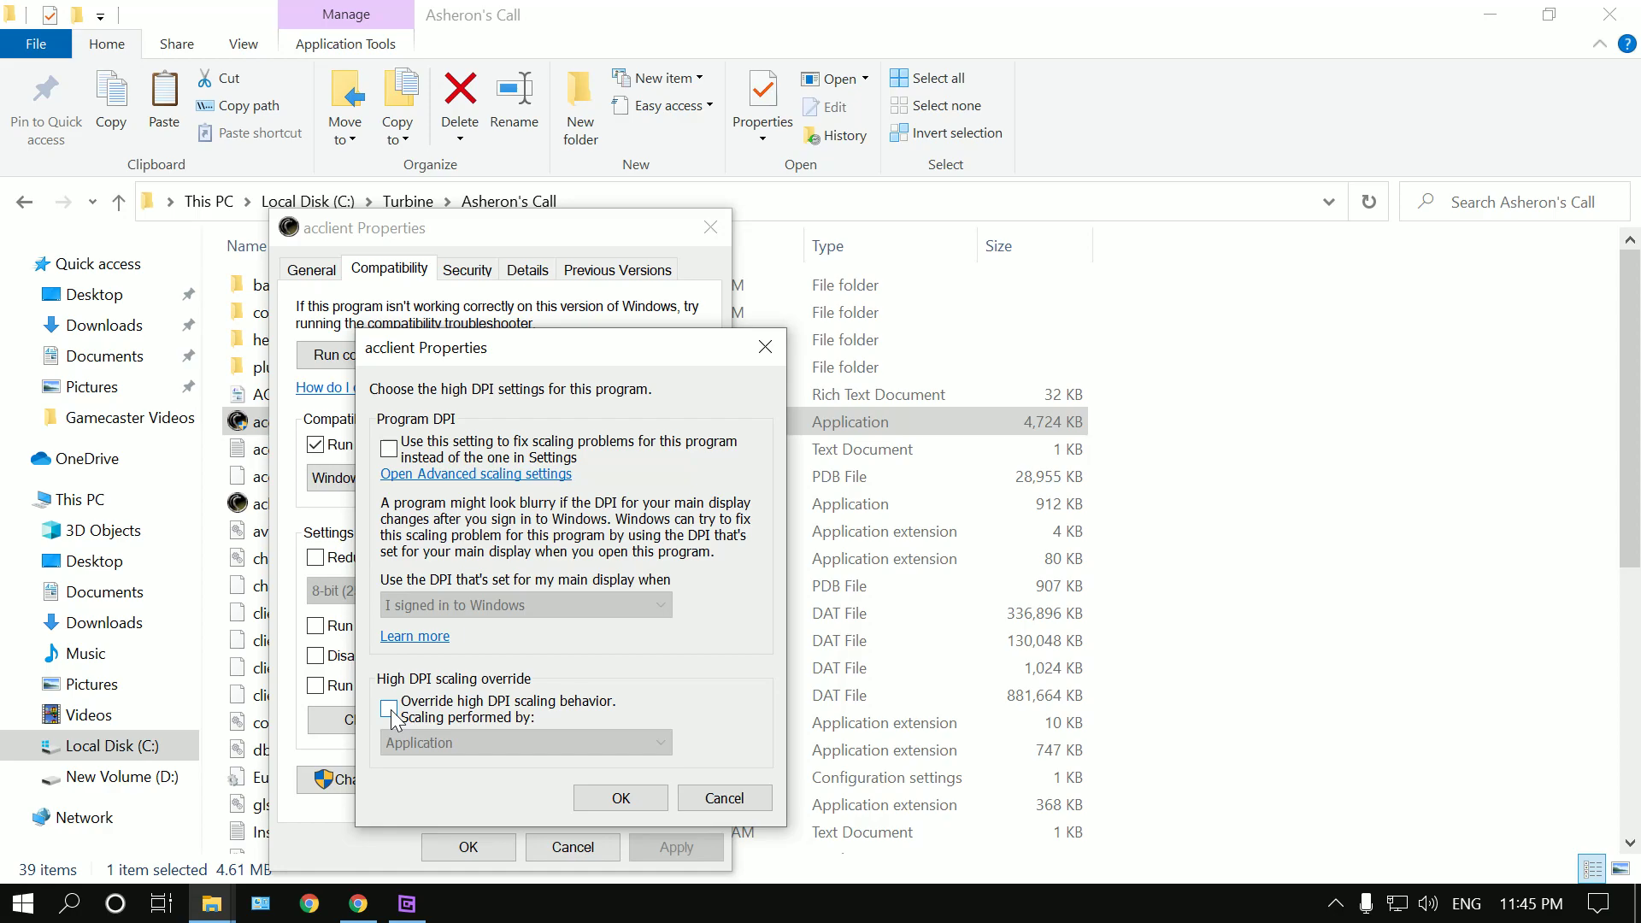
{"action": "left_click", "coordinate": [388, 709]}
{"action": "left_click", "coordinate": [491, 744]}
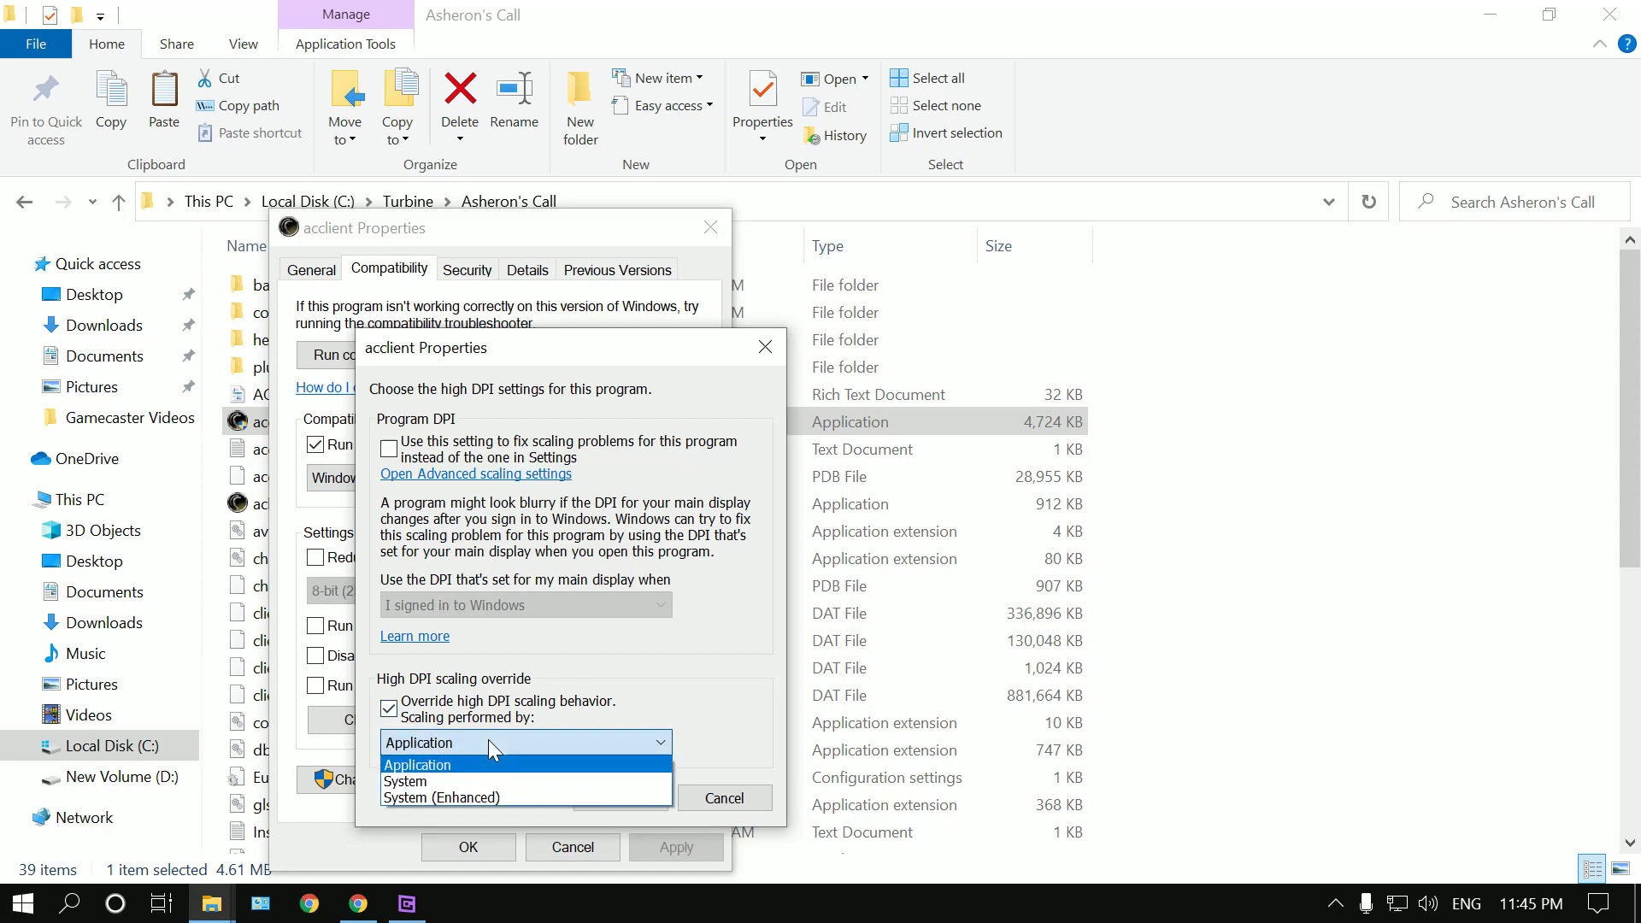
{"action": "left_click", "coordinate": [449, 799]}
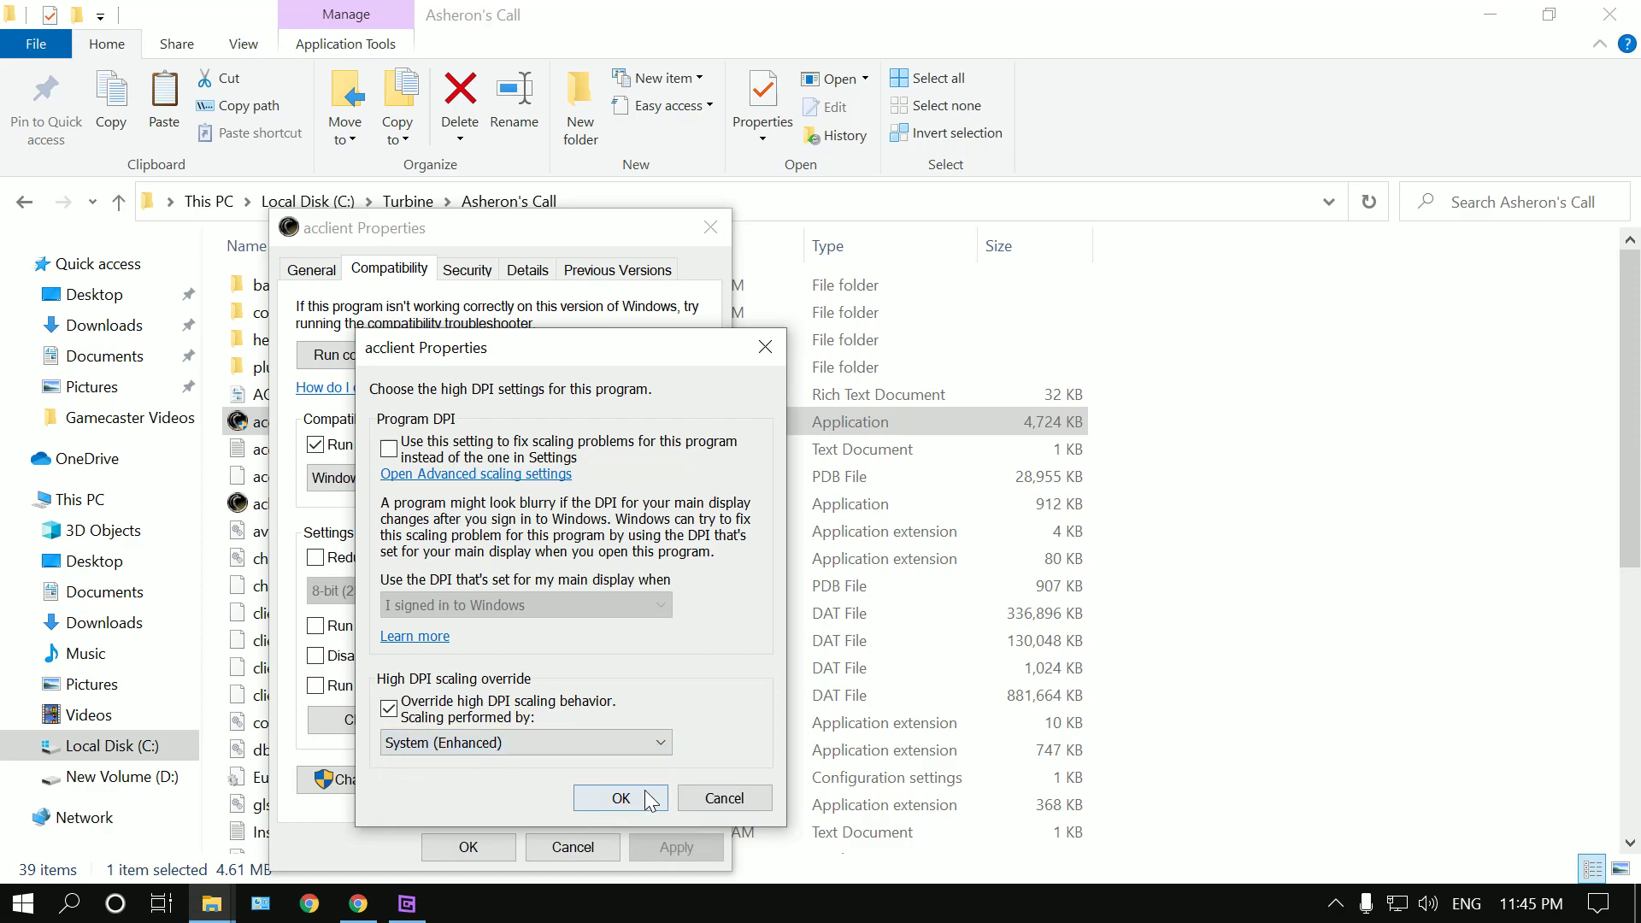
{"action": "left_click", "coordinate": [621, 799]}
- Apply and confirm the compatibility changes, then leave the game folder
{"action": "left_click", "coordinate": [669, 852]}
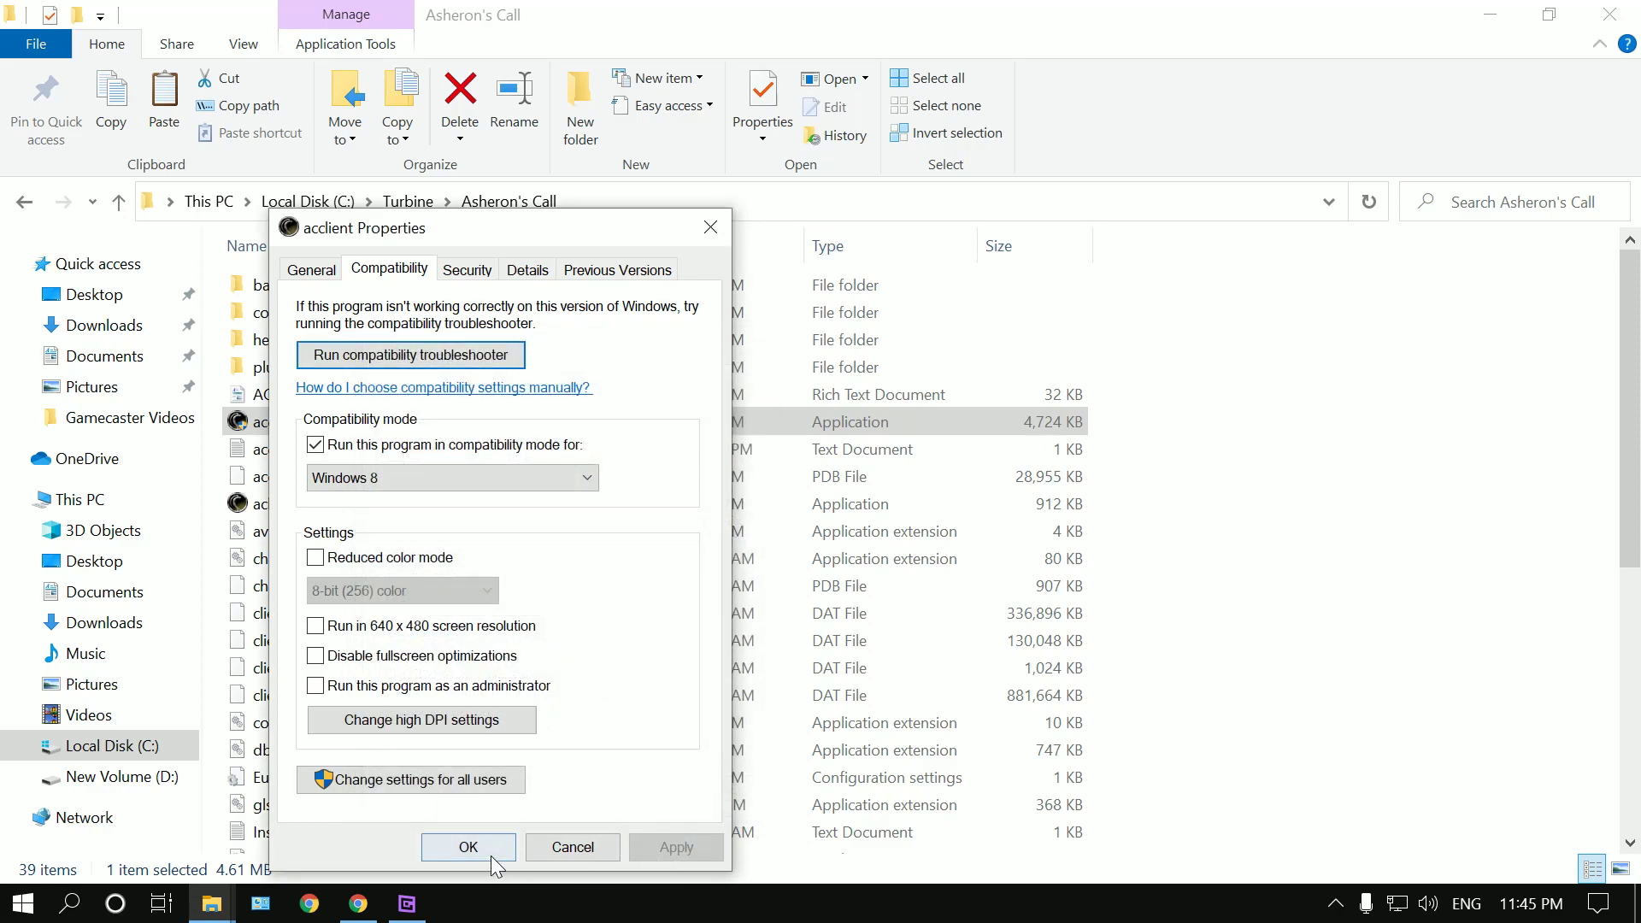
{"action": "left_click", "coordinate": [469, 850]}
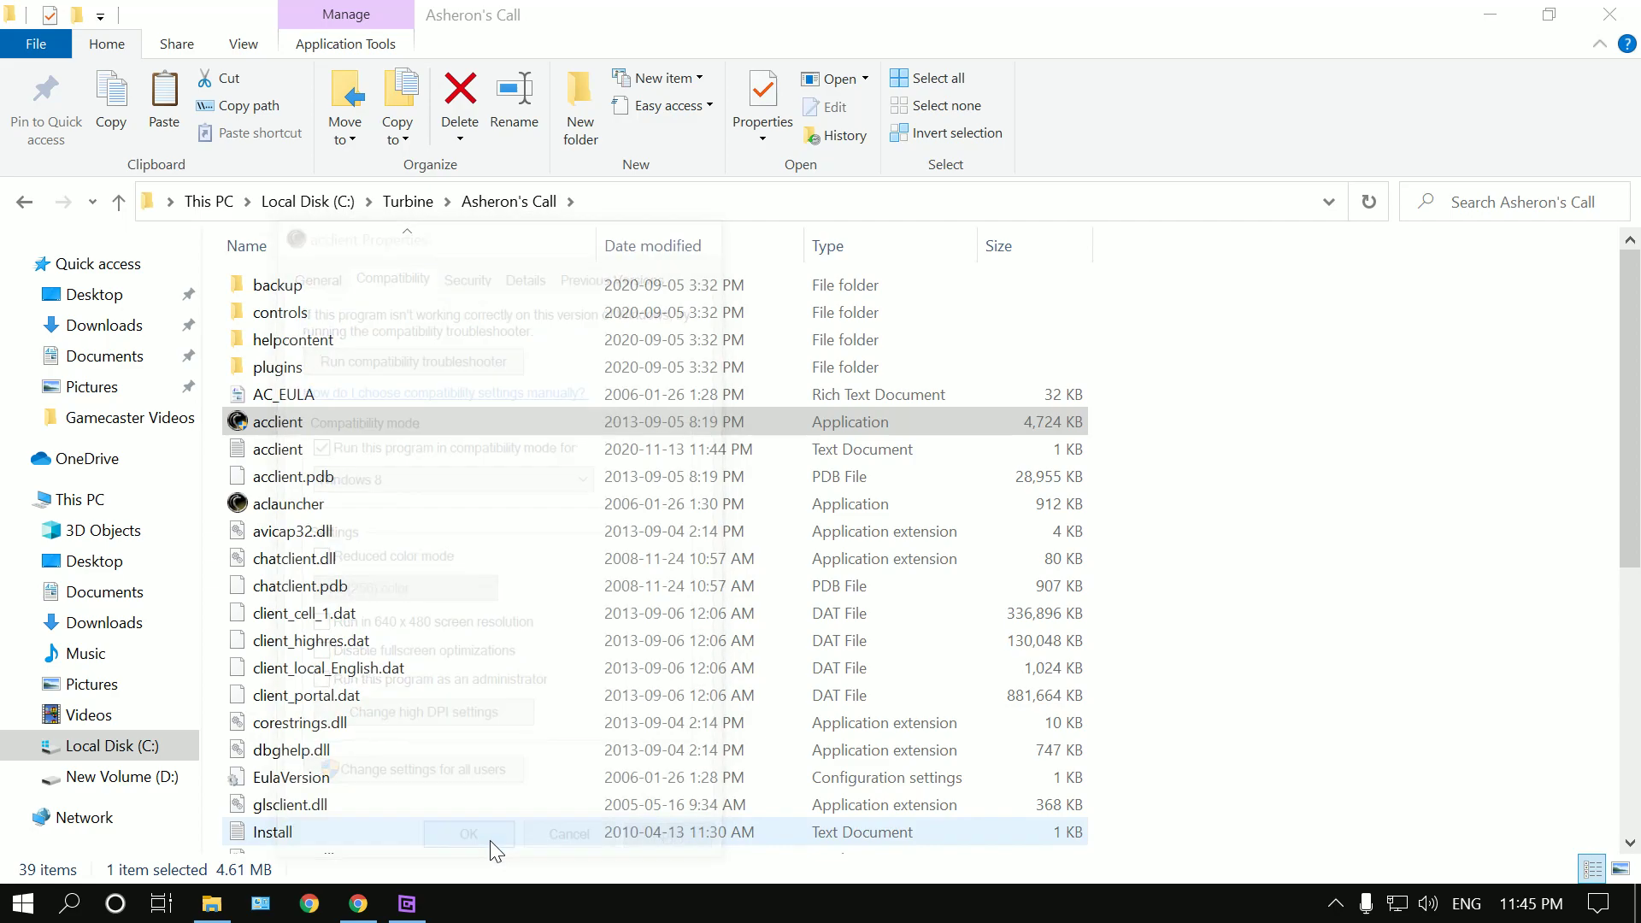
{"action": "left_click", "coordinate": [1610, 15]}
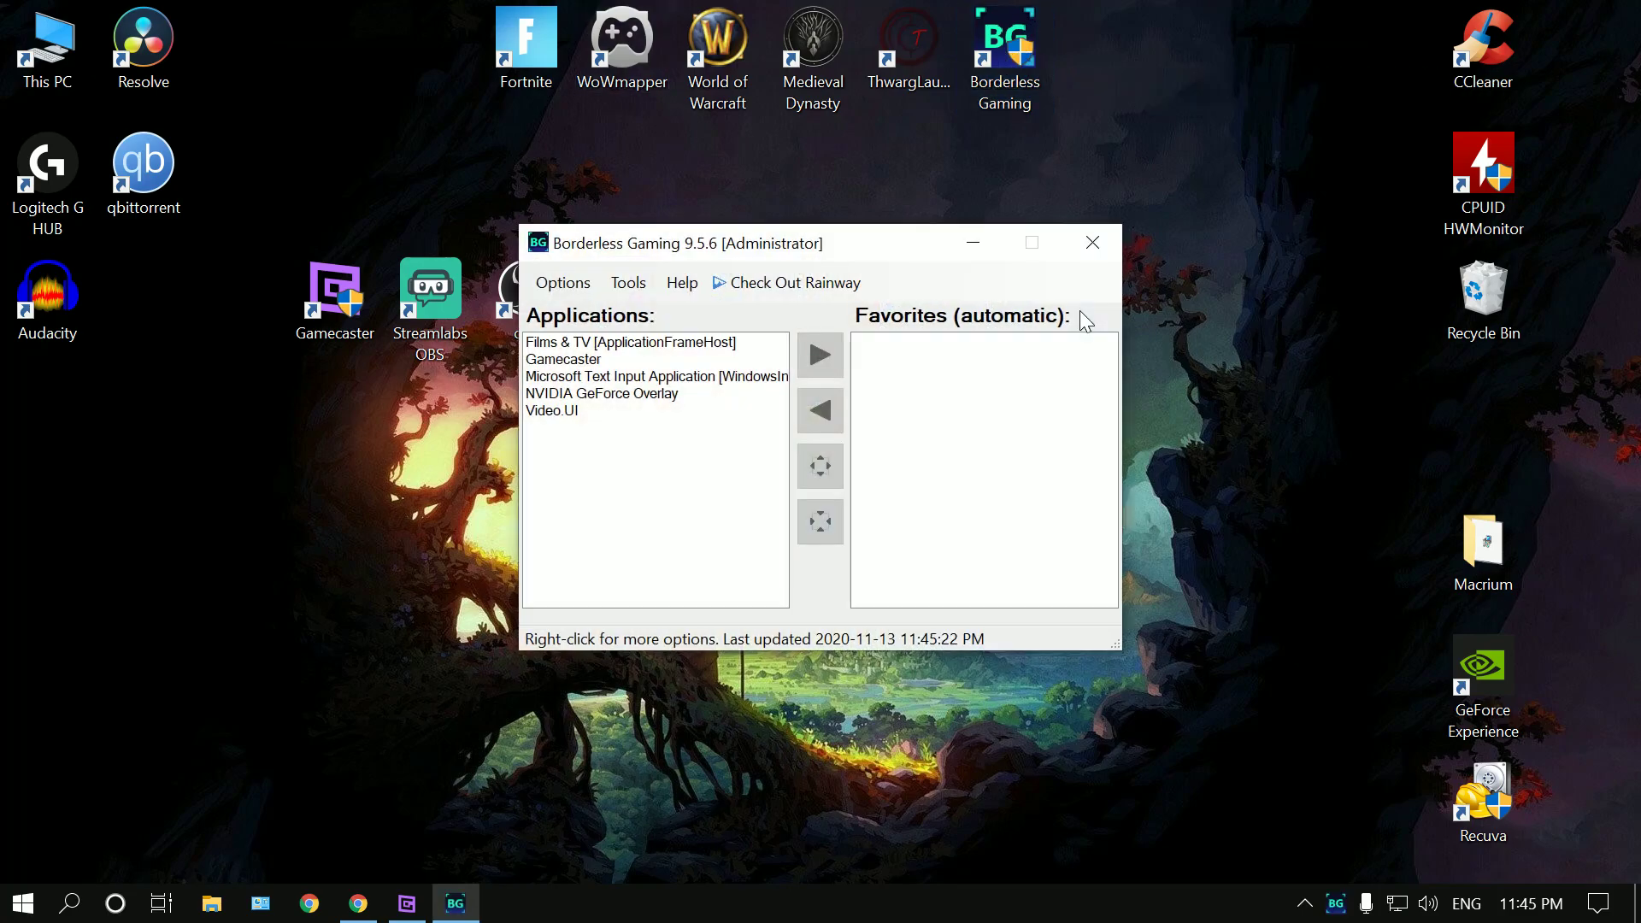
- Start ThwargLauncher and launch the game client to character selection while Borderless Gaming runs
{"action": "double_click", "coordinate": [900, 71]}
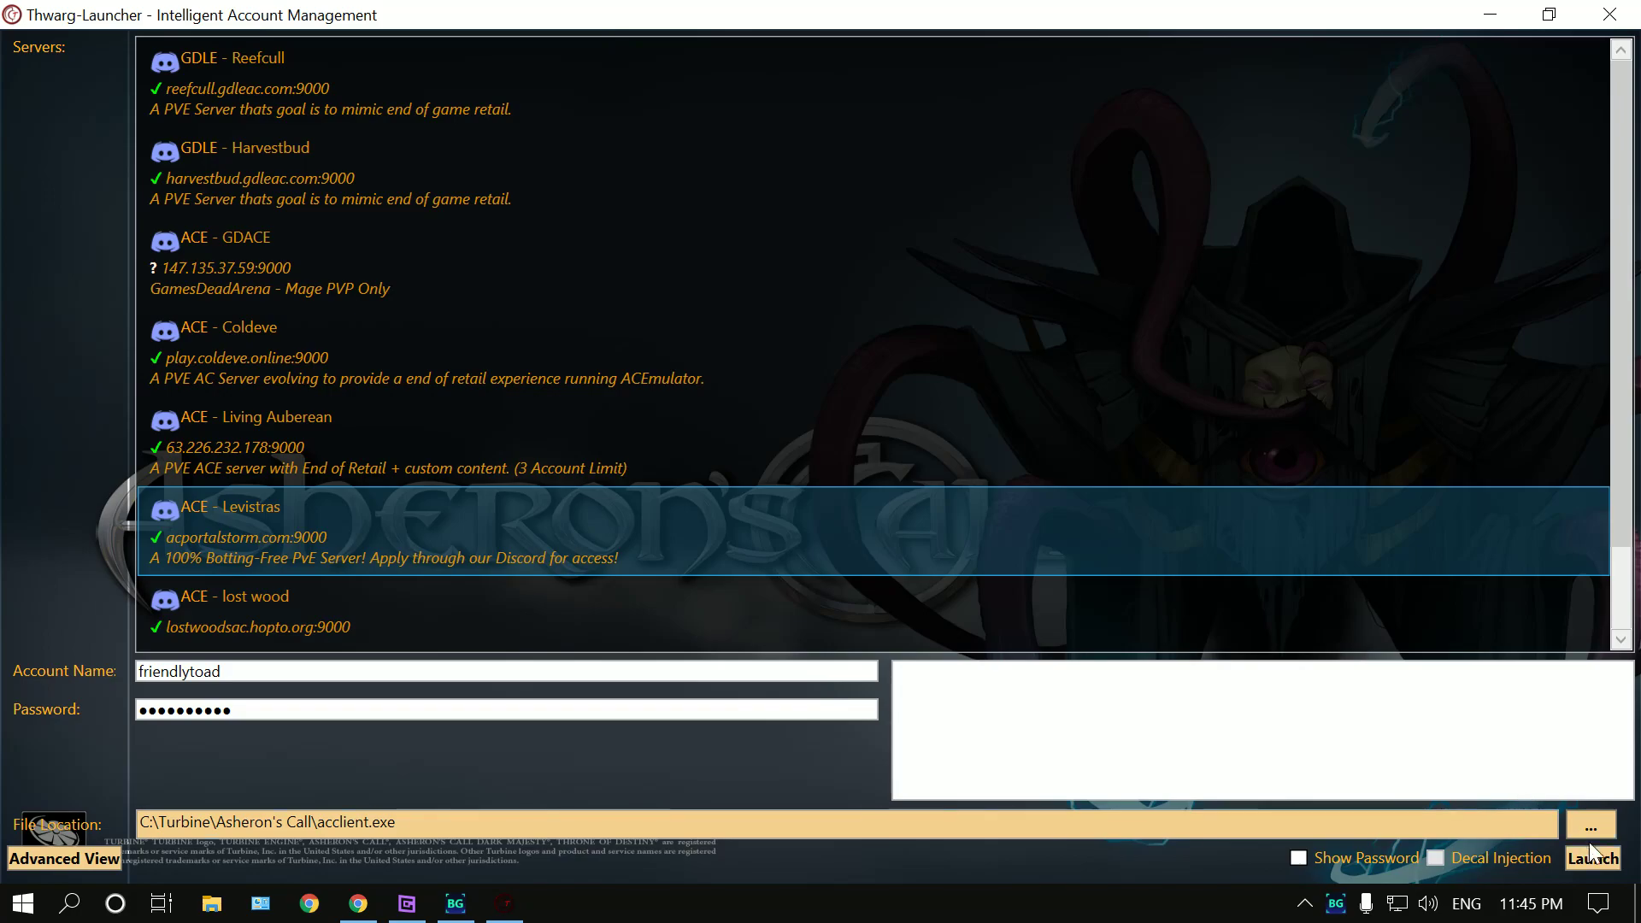
{"action": "left_click", "coordinate": [1593, 858]}
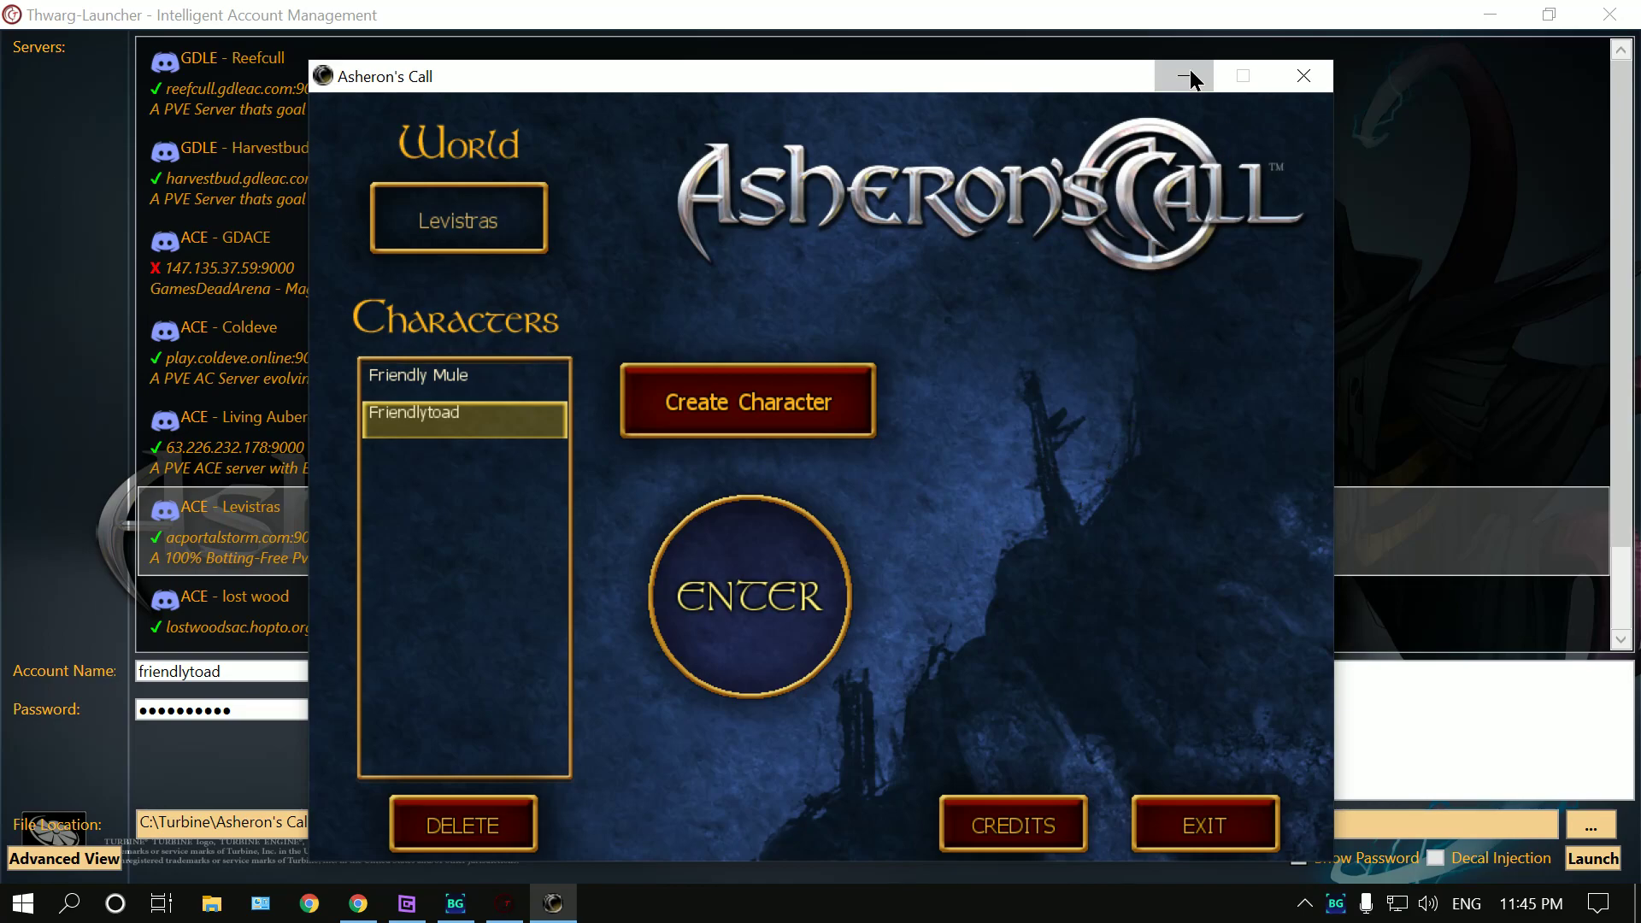
{"action": "left_click", "coordinate": [1187, 74]}
- Add Asheron's Call [acclient] from Borderless Gaming's Applications list to Favorites
{"action": "left_click", "coordinate": [1477, 17]}
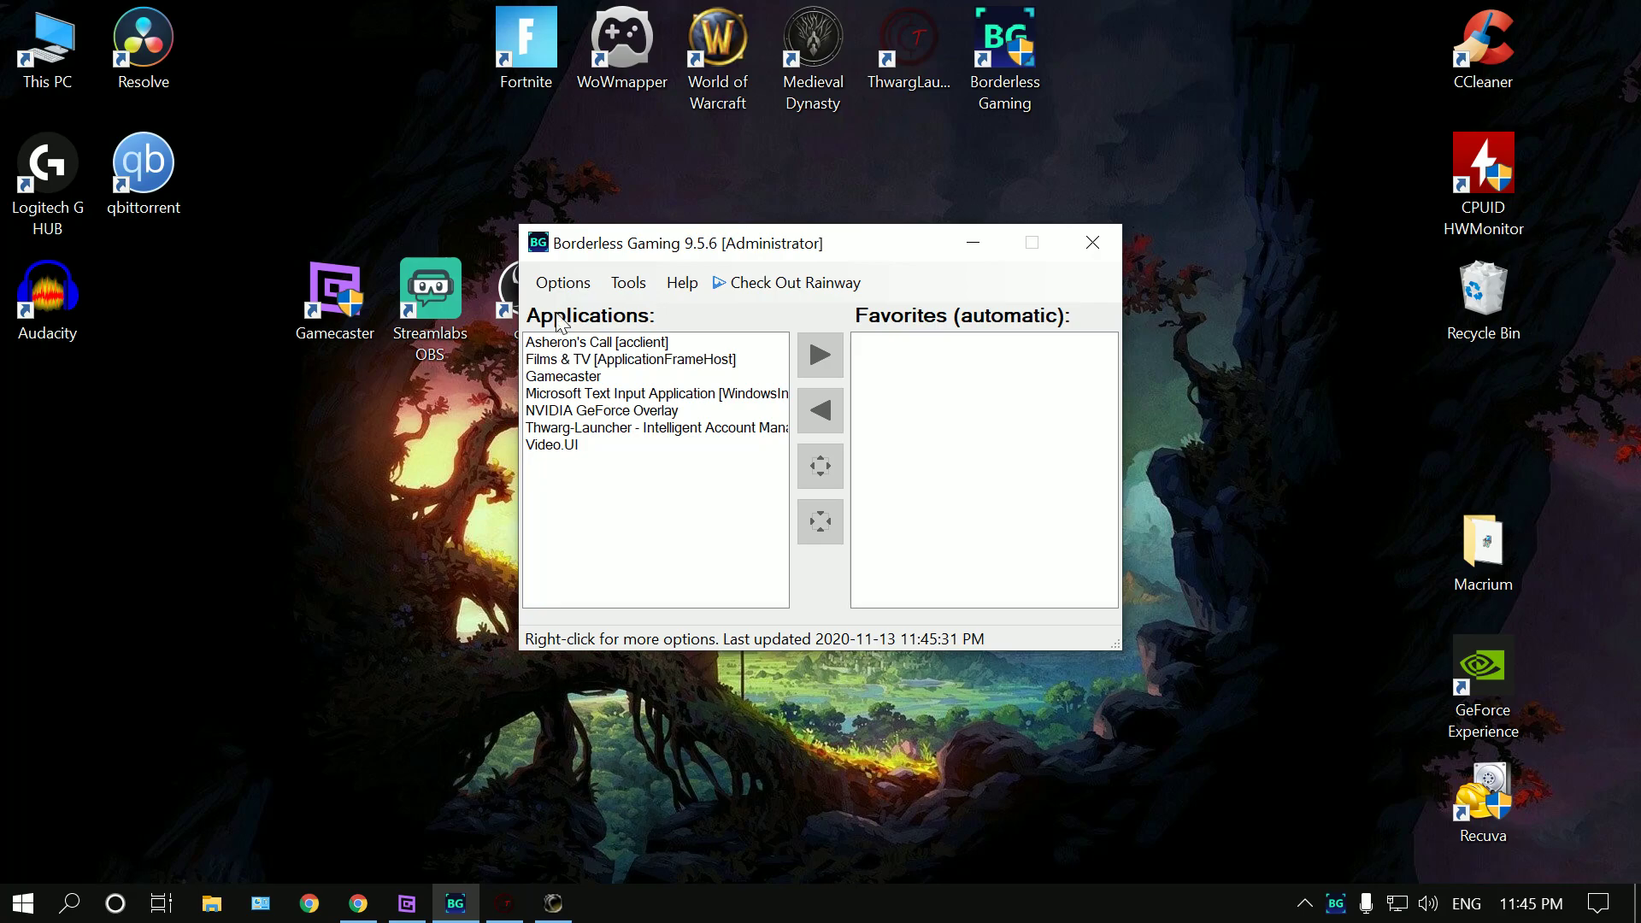
{"action": "left_click", "coordinate": [600, 341]}
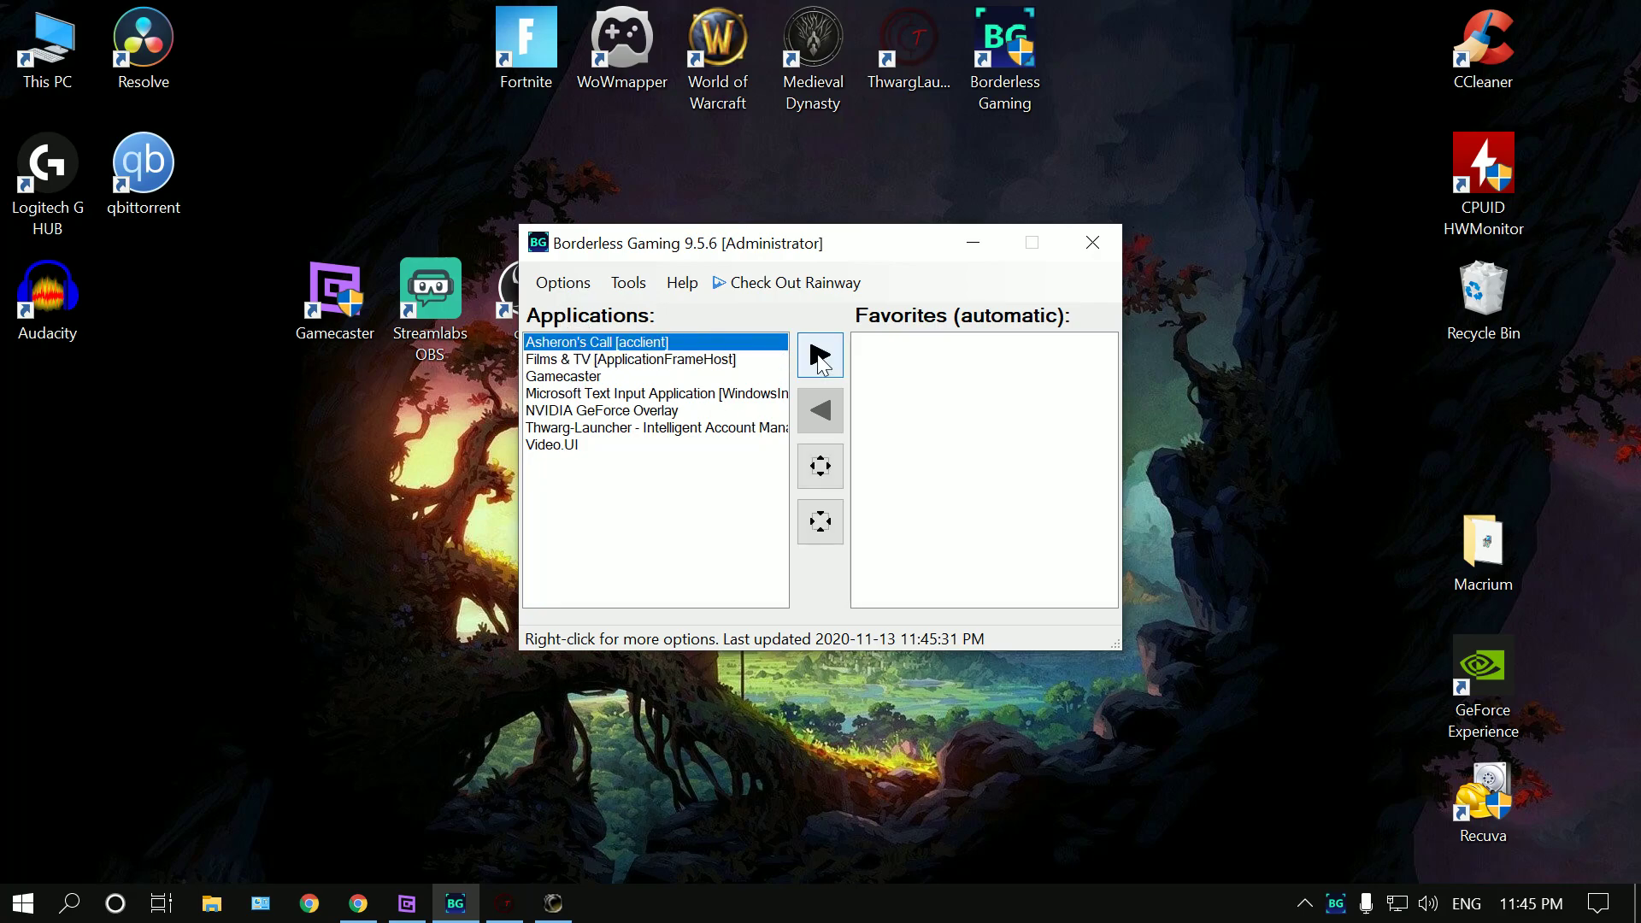
{"action": "left_click", "coordinate": [821, 357]}
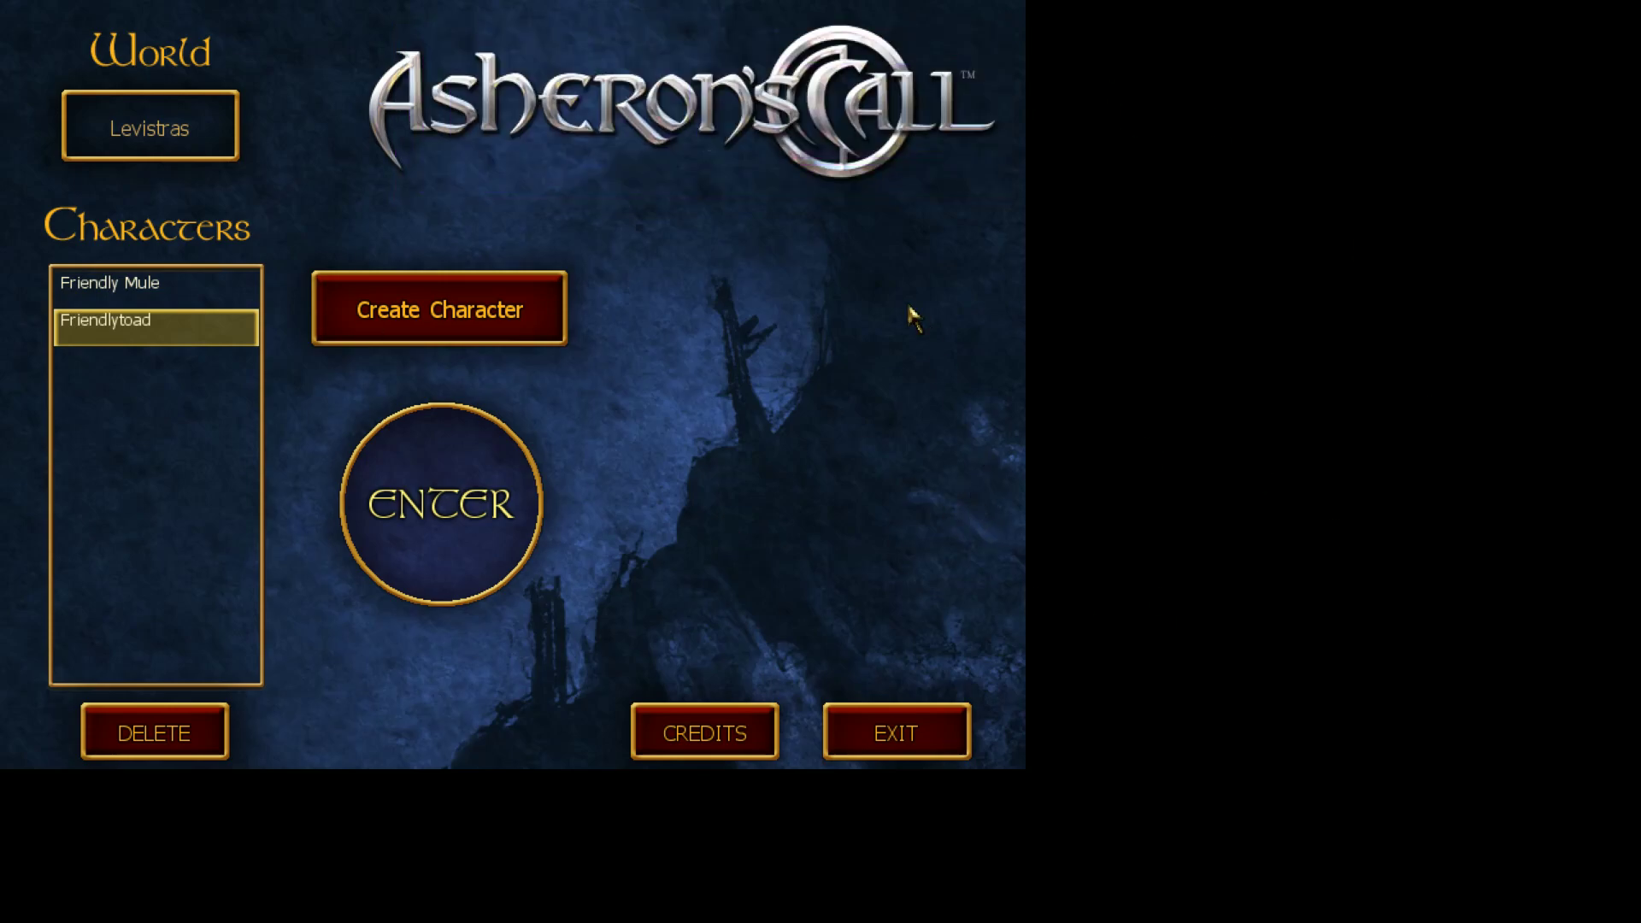
- Attempt to enter the world and acknowledge both fatal DirectX Game Error dialogs
{"action": "left_click", "coordinate": [389, 488]}
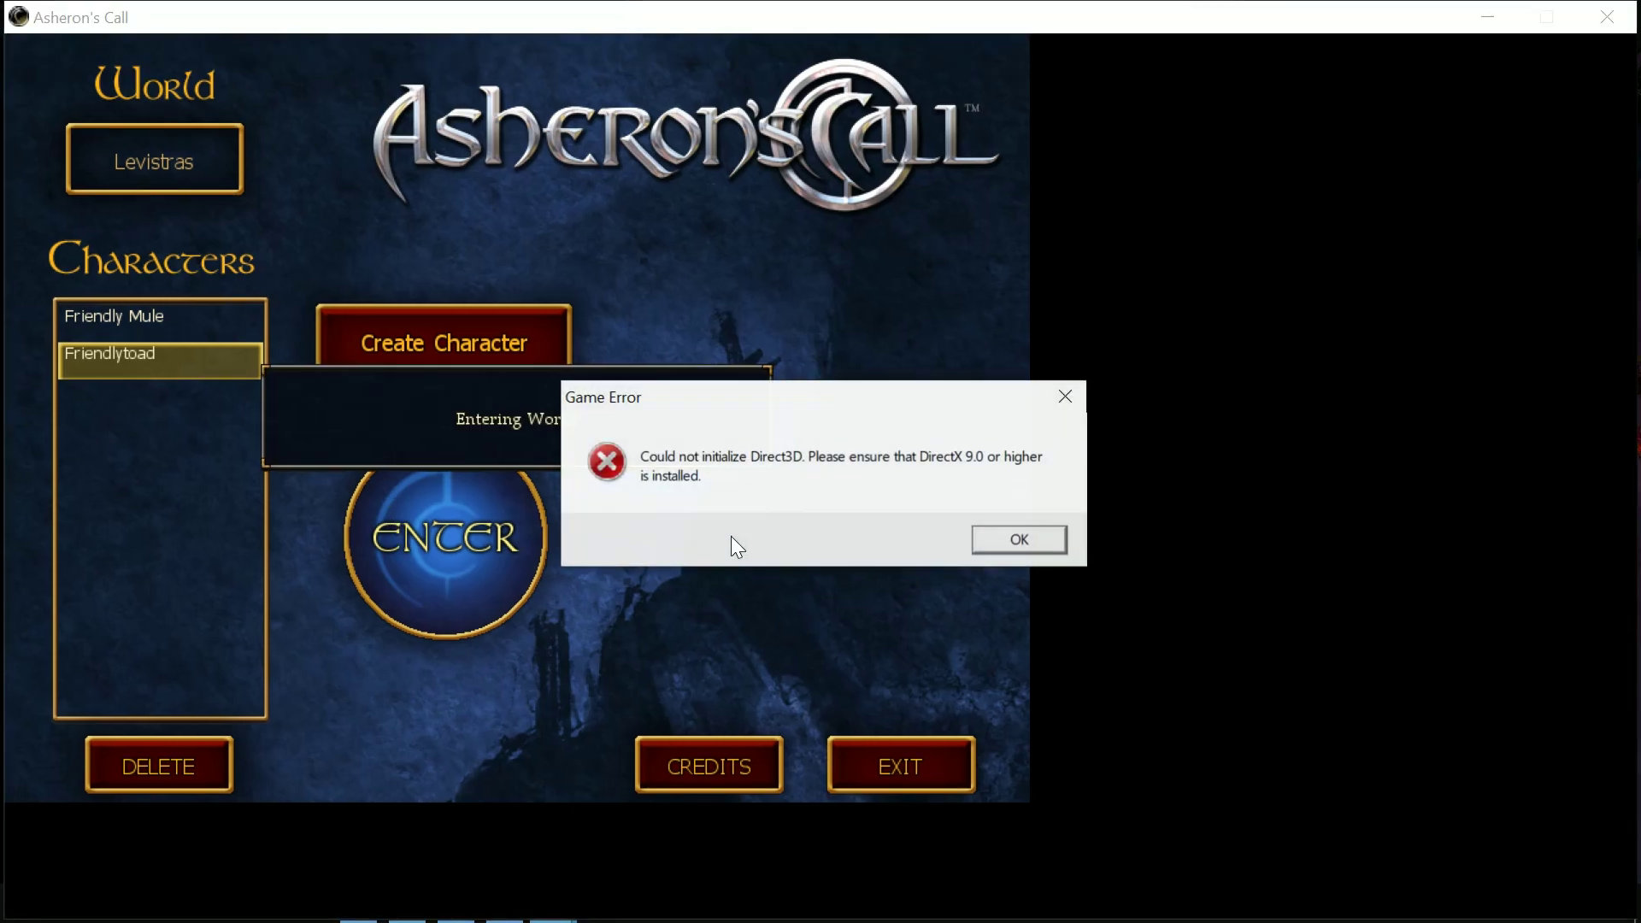
{"action": "left_click", "coordinate": [1020, 540]}
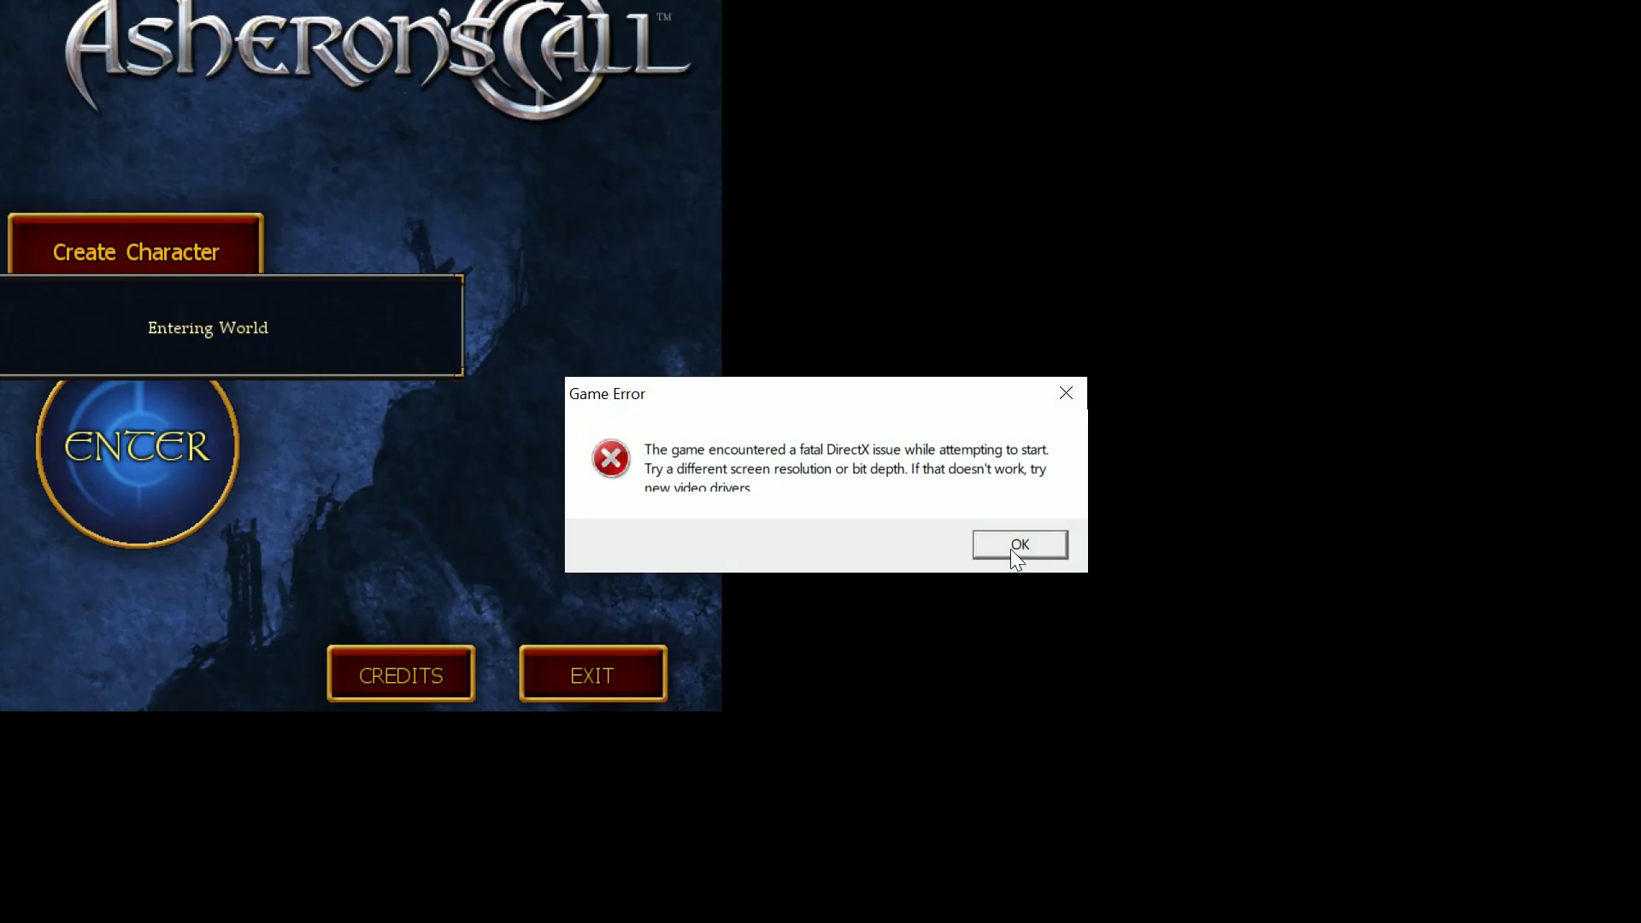
{"action": "left_click", "coordinate": [1020, 545]}
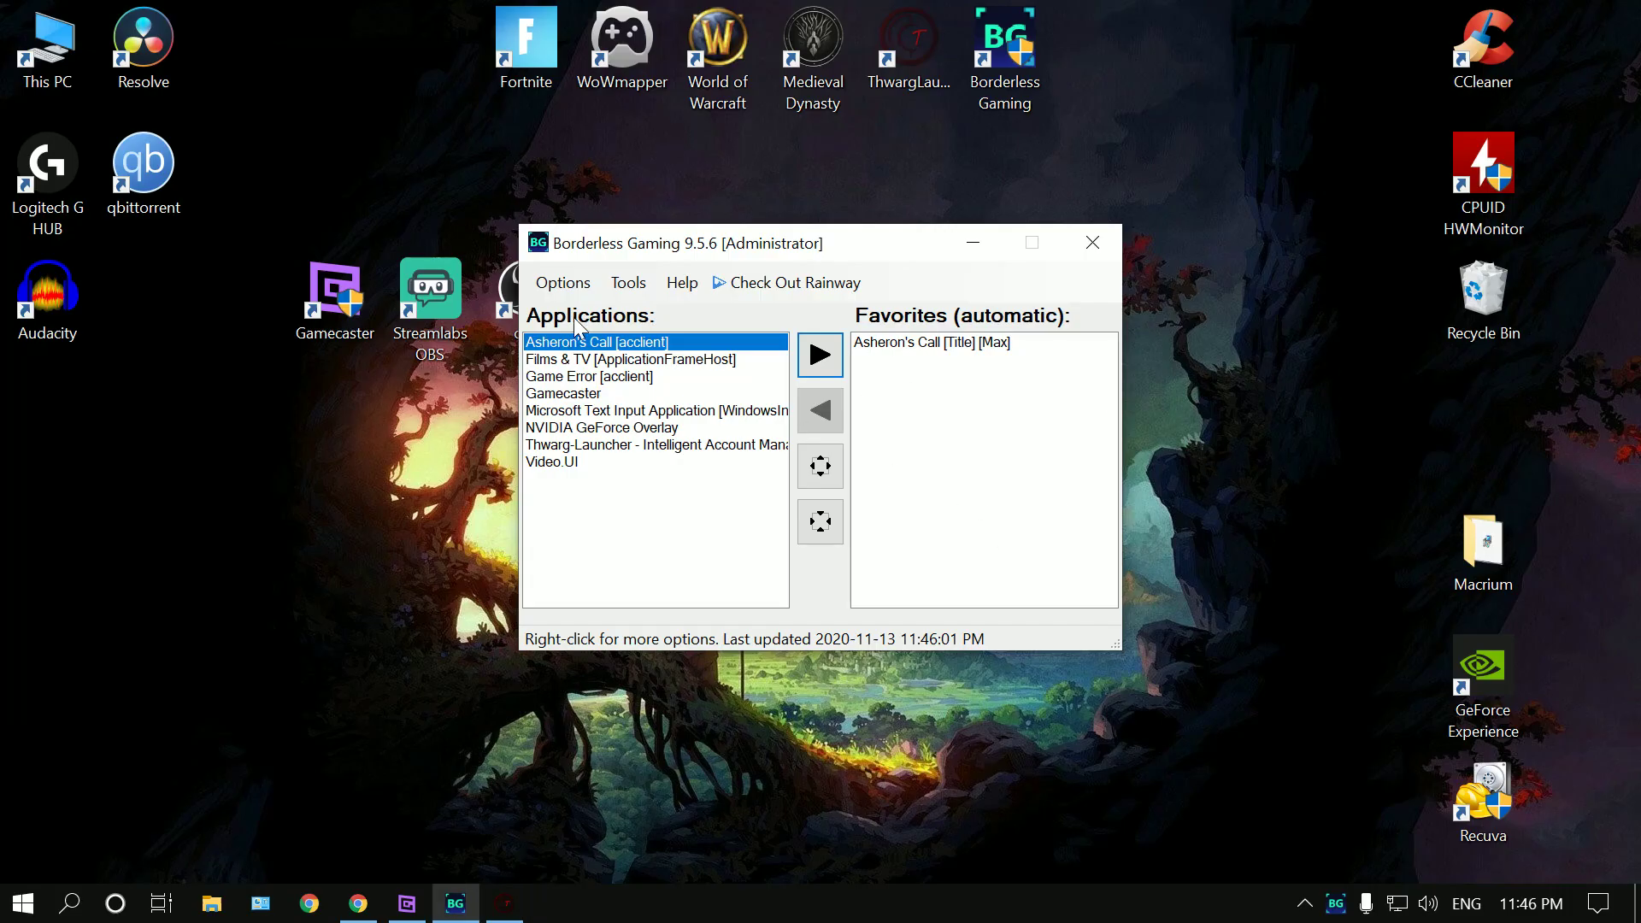
- Select the Asheron's Call favorite in Borderless Gaming, minimize it, and bring Thwarg-Launcher back up
{"action": "left_click", "coordinate": [907, 346]}
{"action": "left_click", "coordinate": [971, 242]}
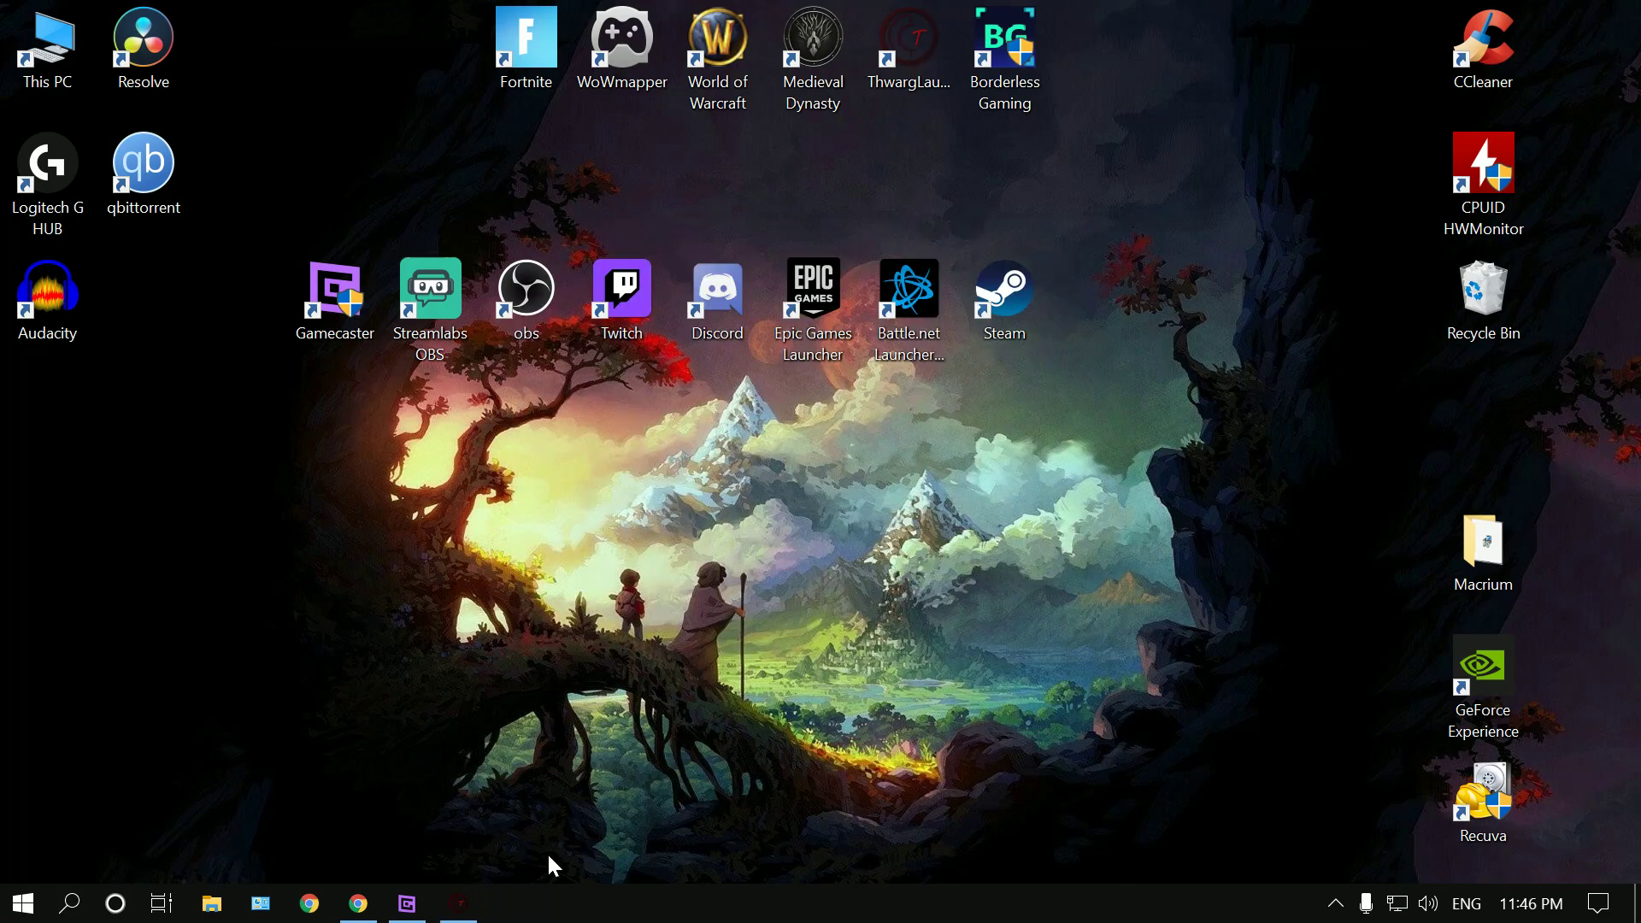
{"action": "left_click", "coordinate": [458, 902]}
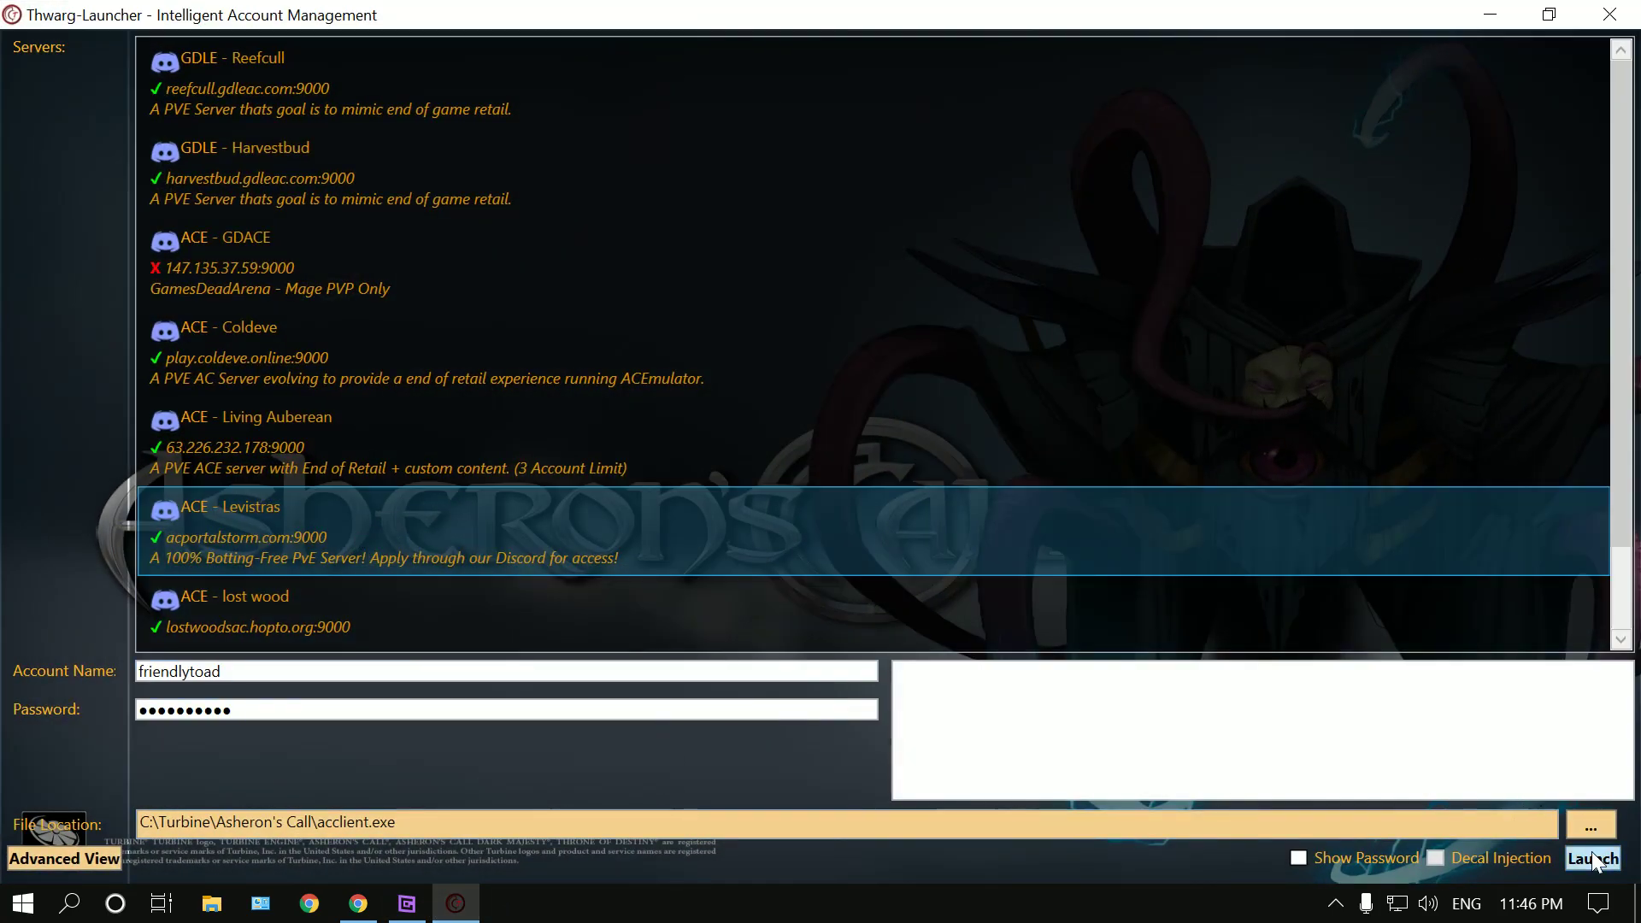
- Launch on the Levistras server and retry ENTER past the 'still in the world' messages until the character loads
{"action": "left_click", "coordinate": [1591, 852]}
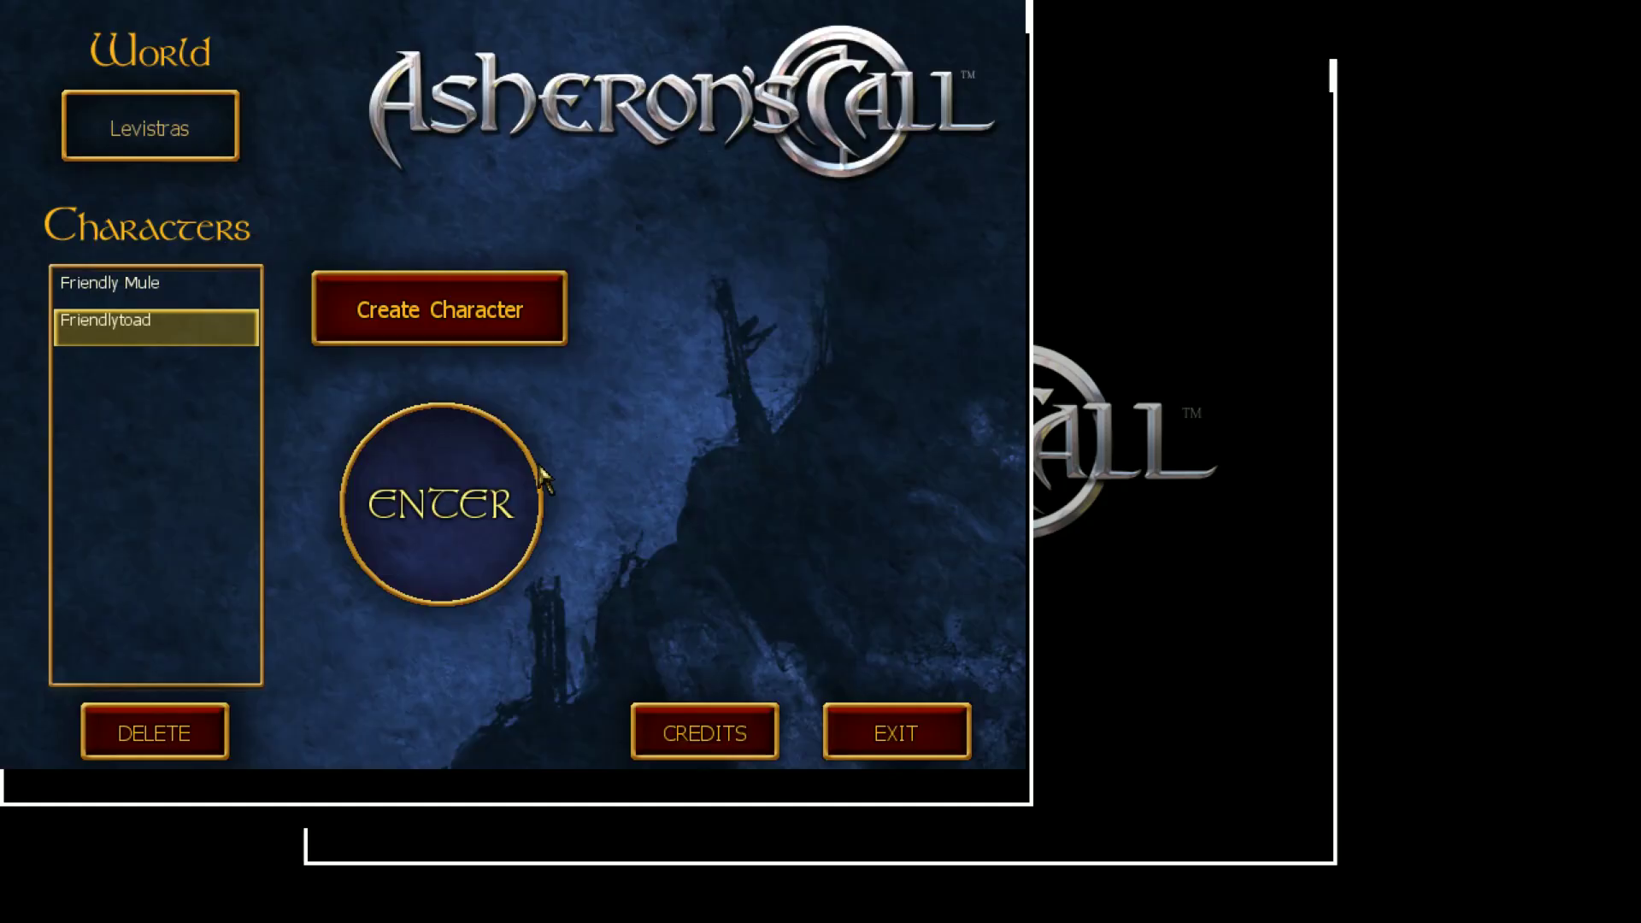
{"action": "left_click", "coordinate": [455, 502]}
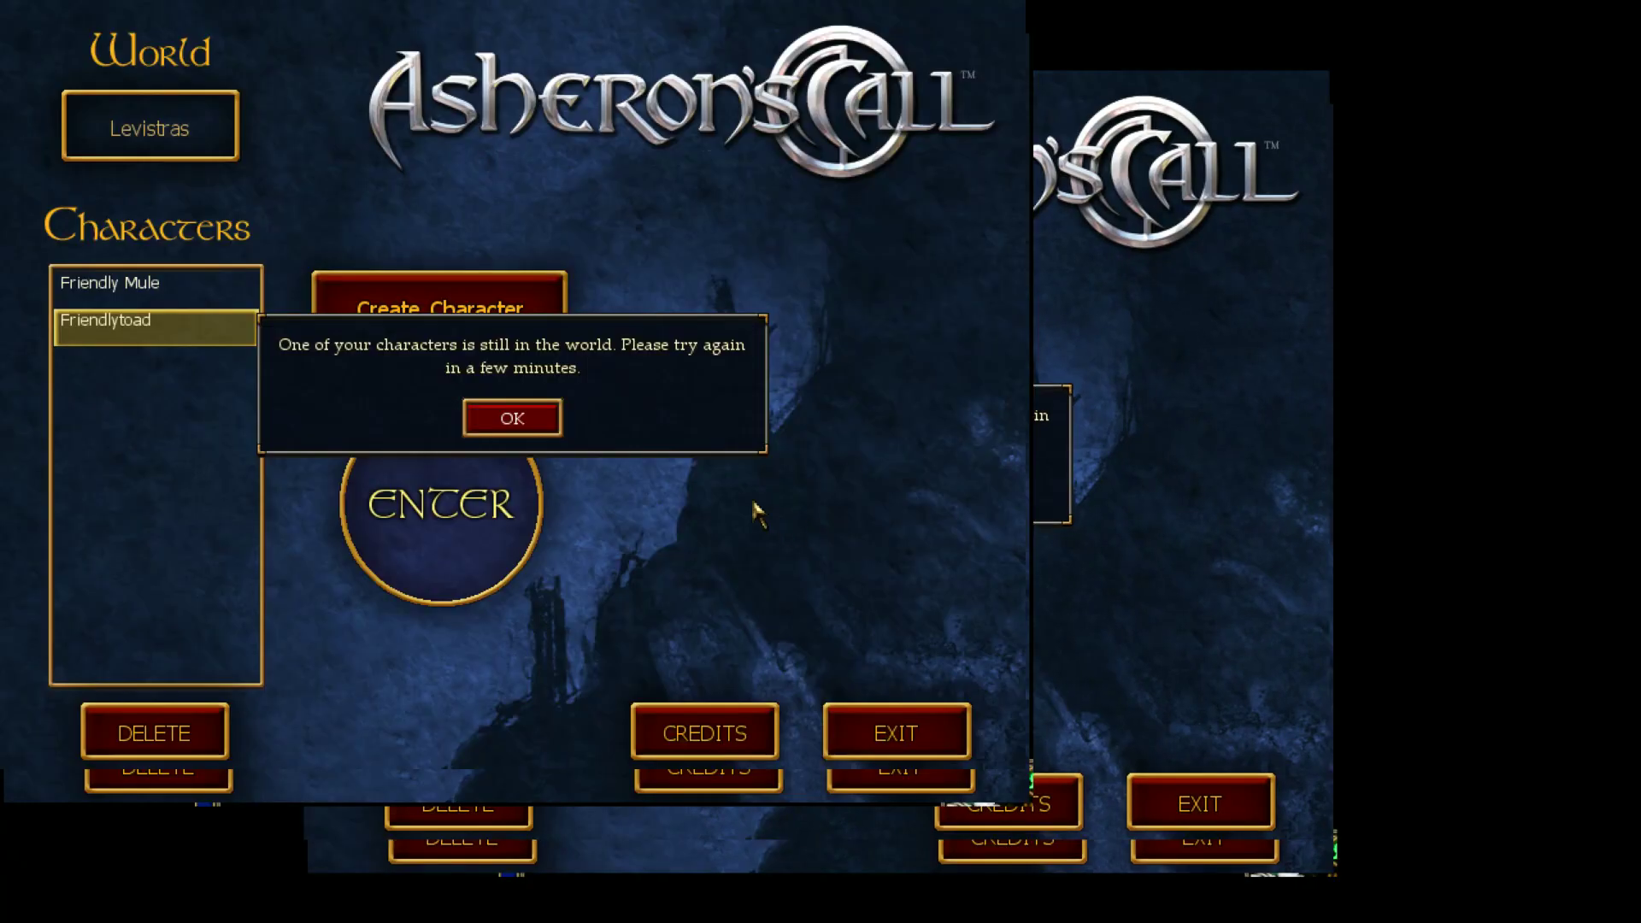
{"action": "left_click", "coordinate": [536, 426]}
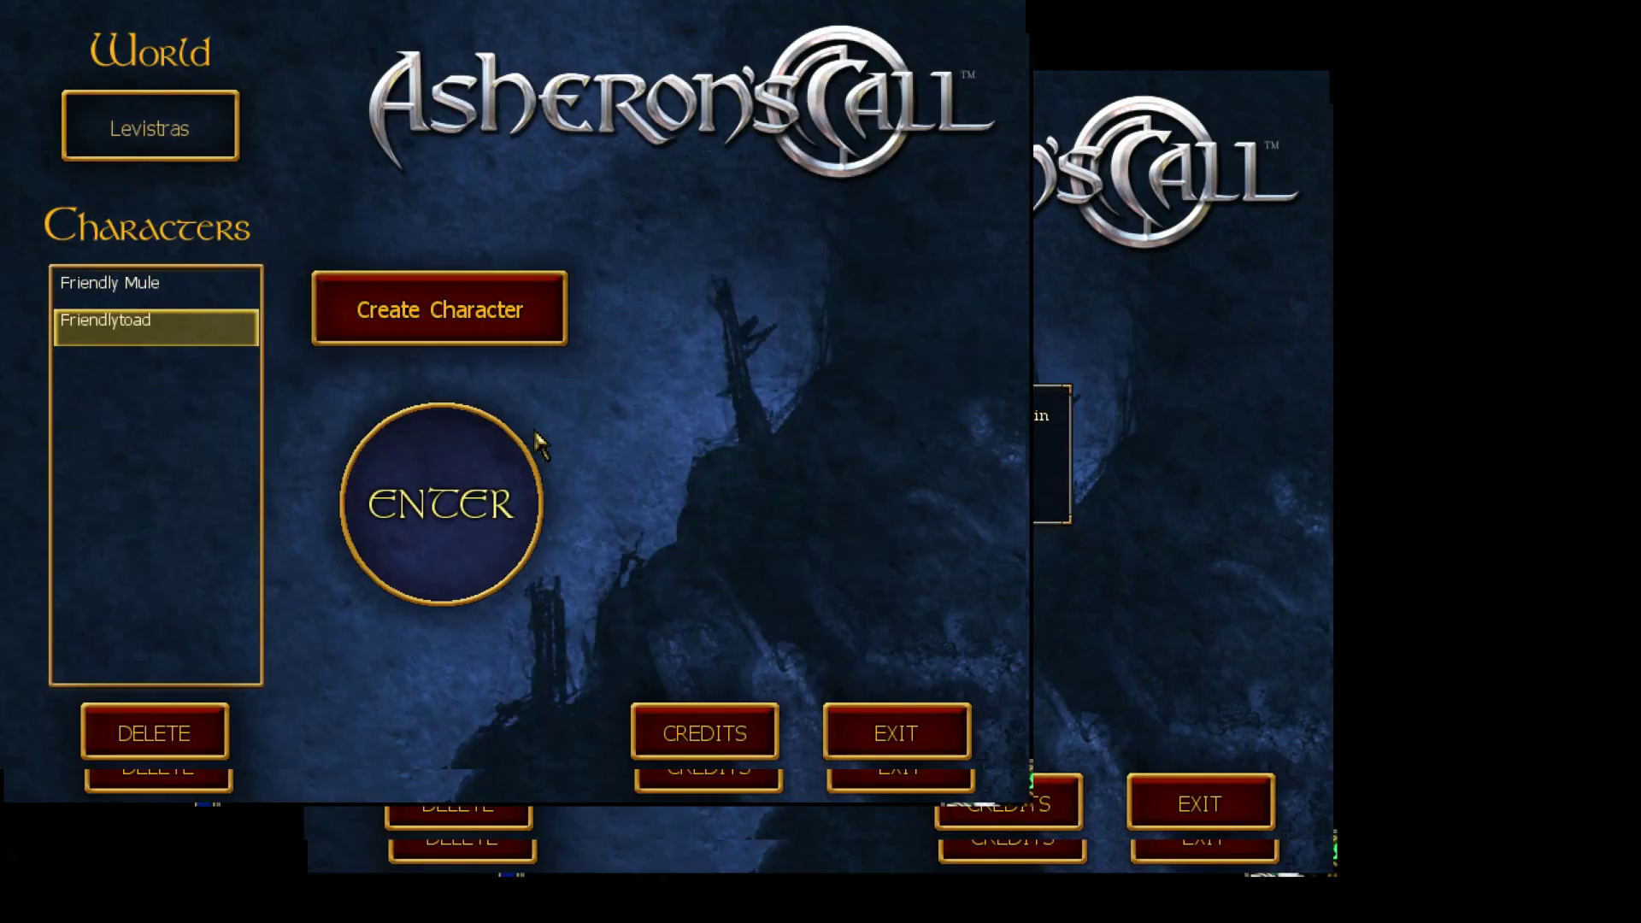
{"action": "left_click", "coordinate": [471, 507]}
{"action": "left_click", "coordinate": [839, 525]}
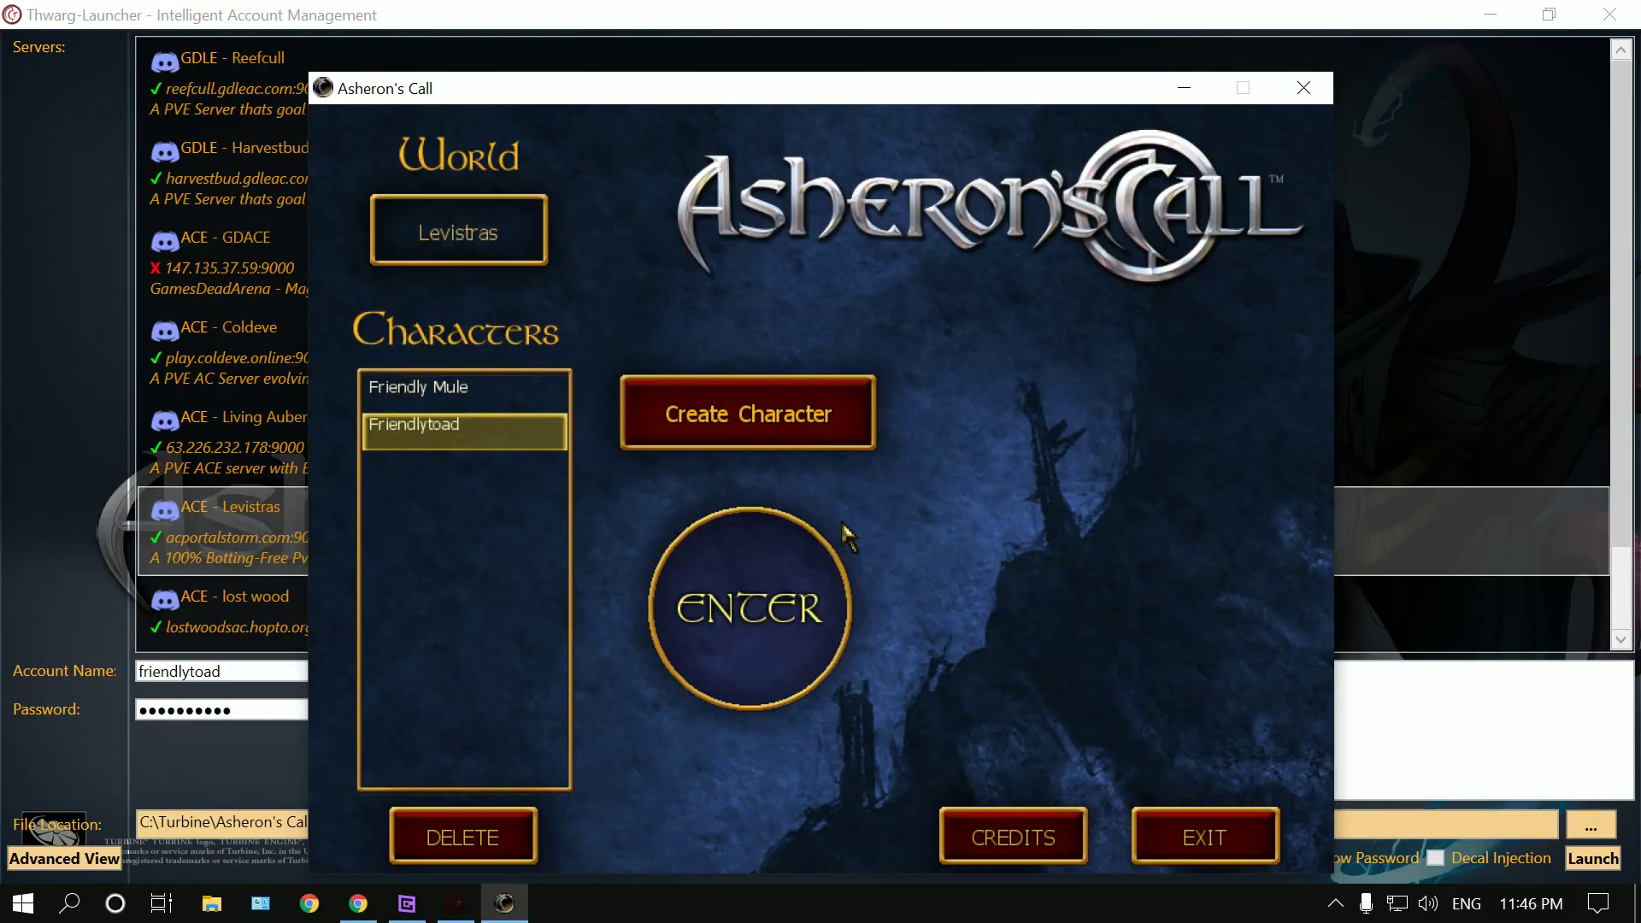
{"action": "left_click", "coordinate": [744, 583]}
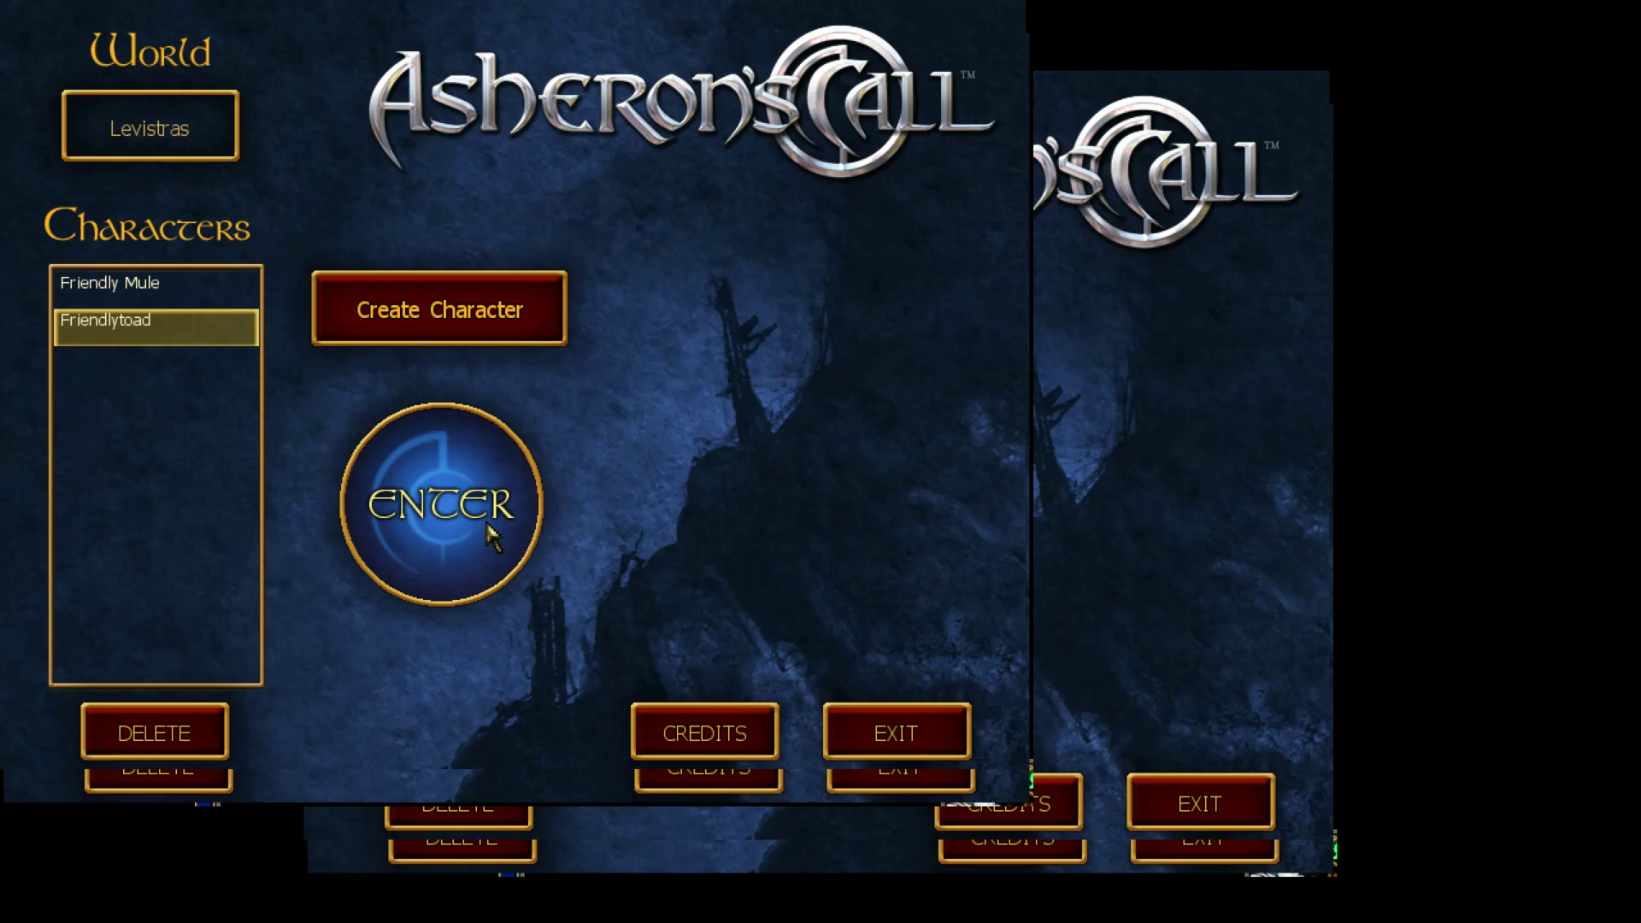
{"action": "left_click", "coordinate": [442, 507]}
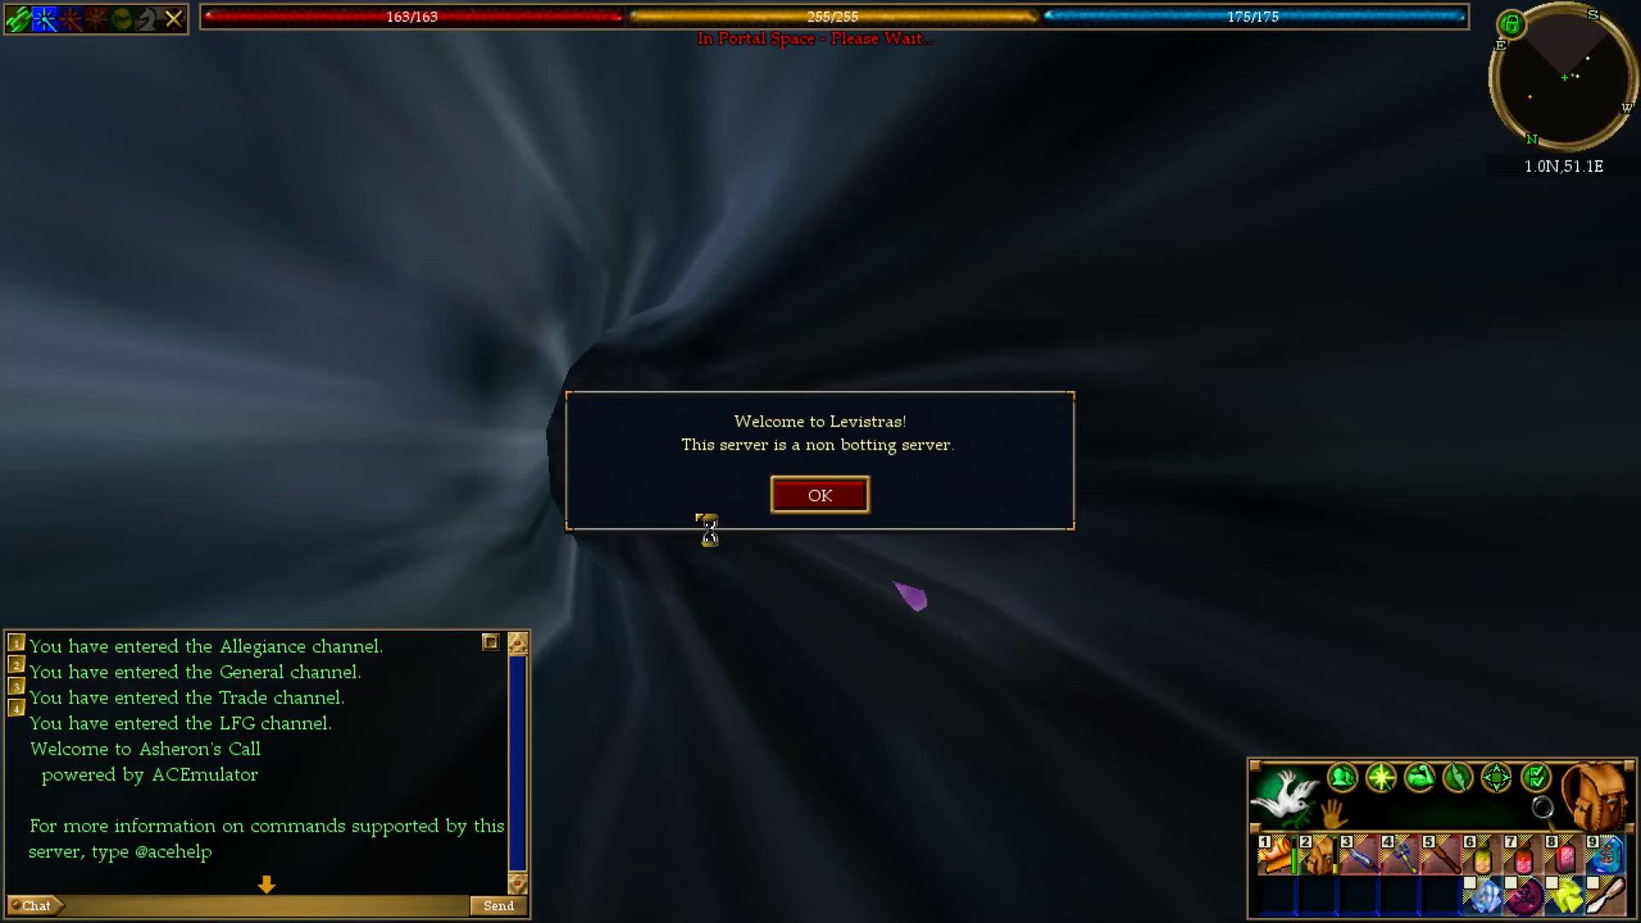
- Acknowledge the Levistras server welcome message
{"action": "left_click", "coordinate": [819, 502]}
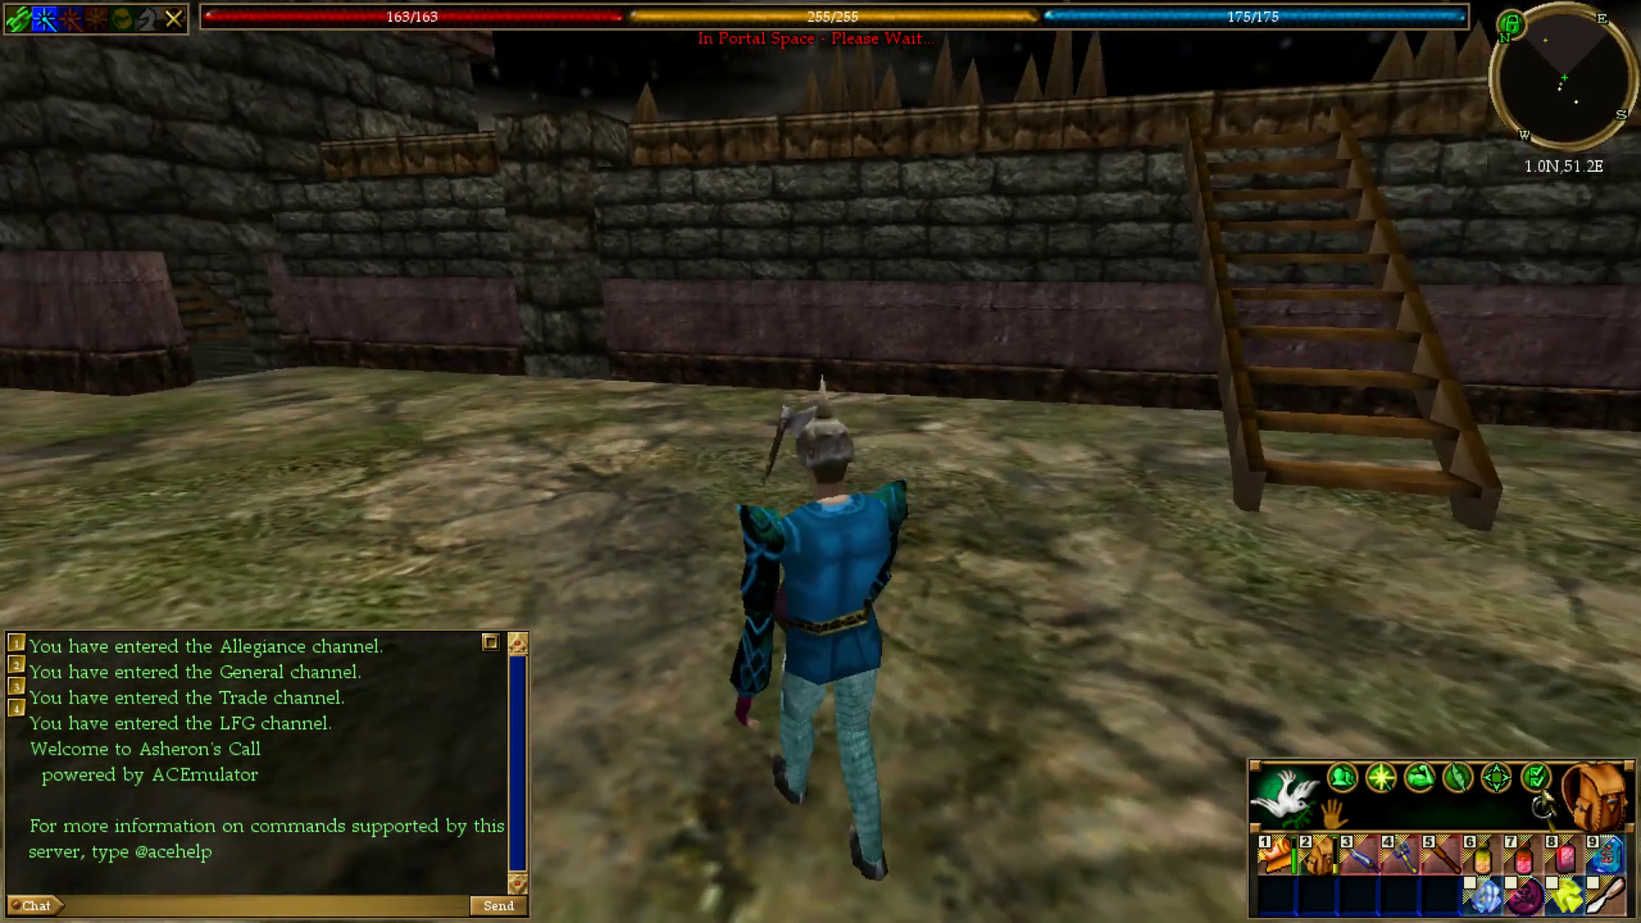
- Check the Config tab's graphics settings (1600x900, Full Screen off), glance at the inventory, and close both
{"action": "left_click", "coordinate": [1536, 777]}
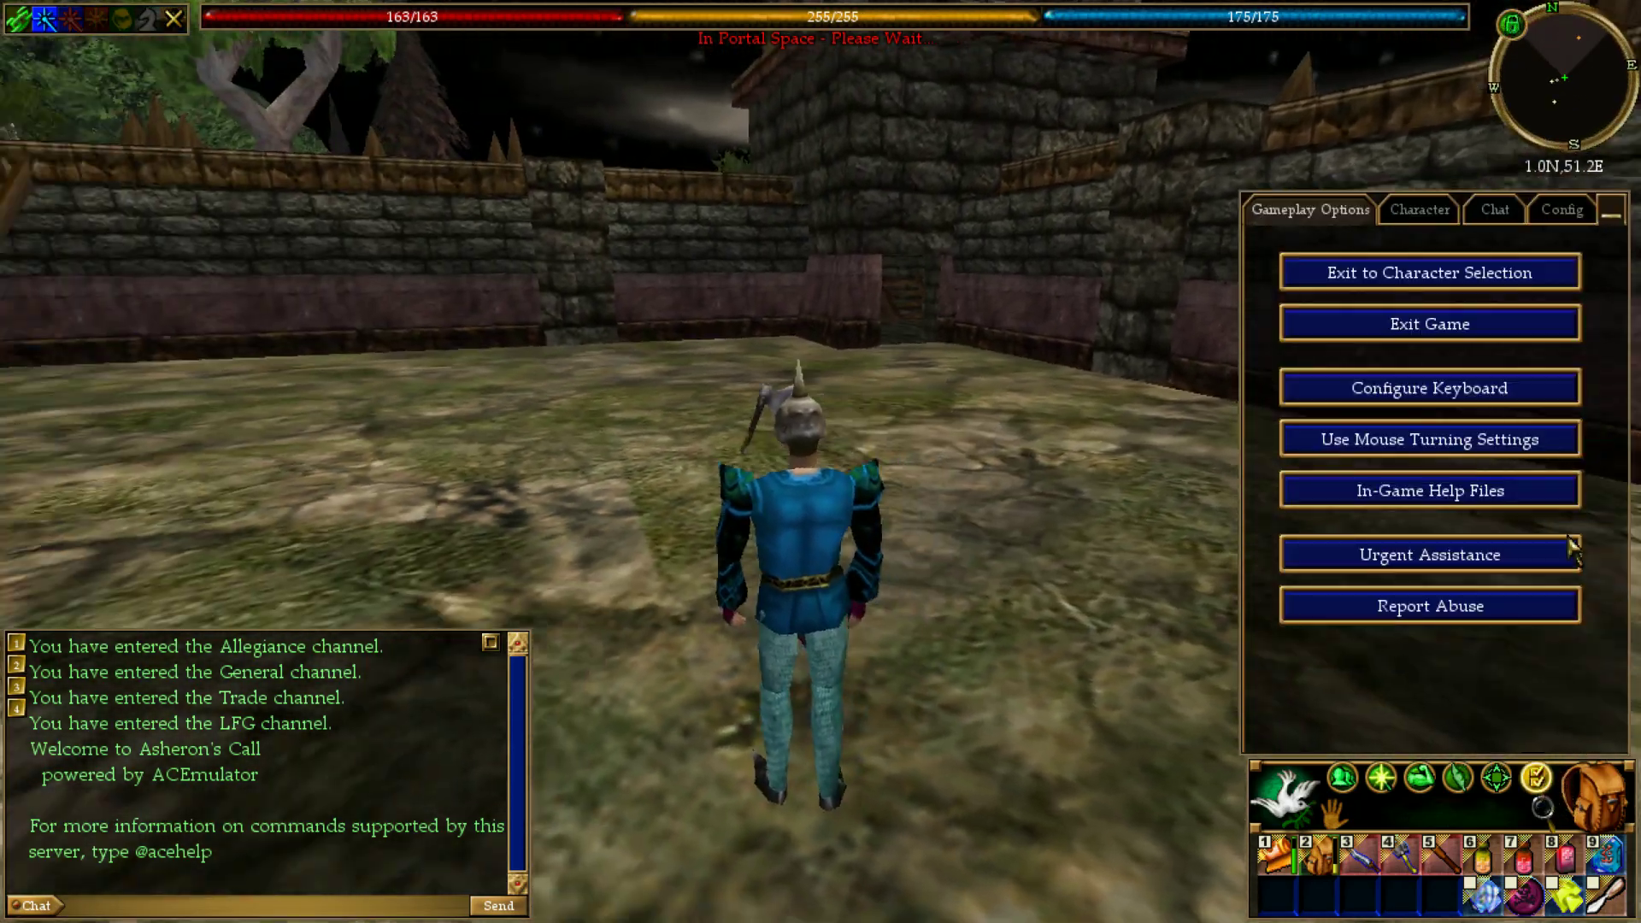
{"action": "left_click", "coordinate": [1561, 212]}
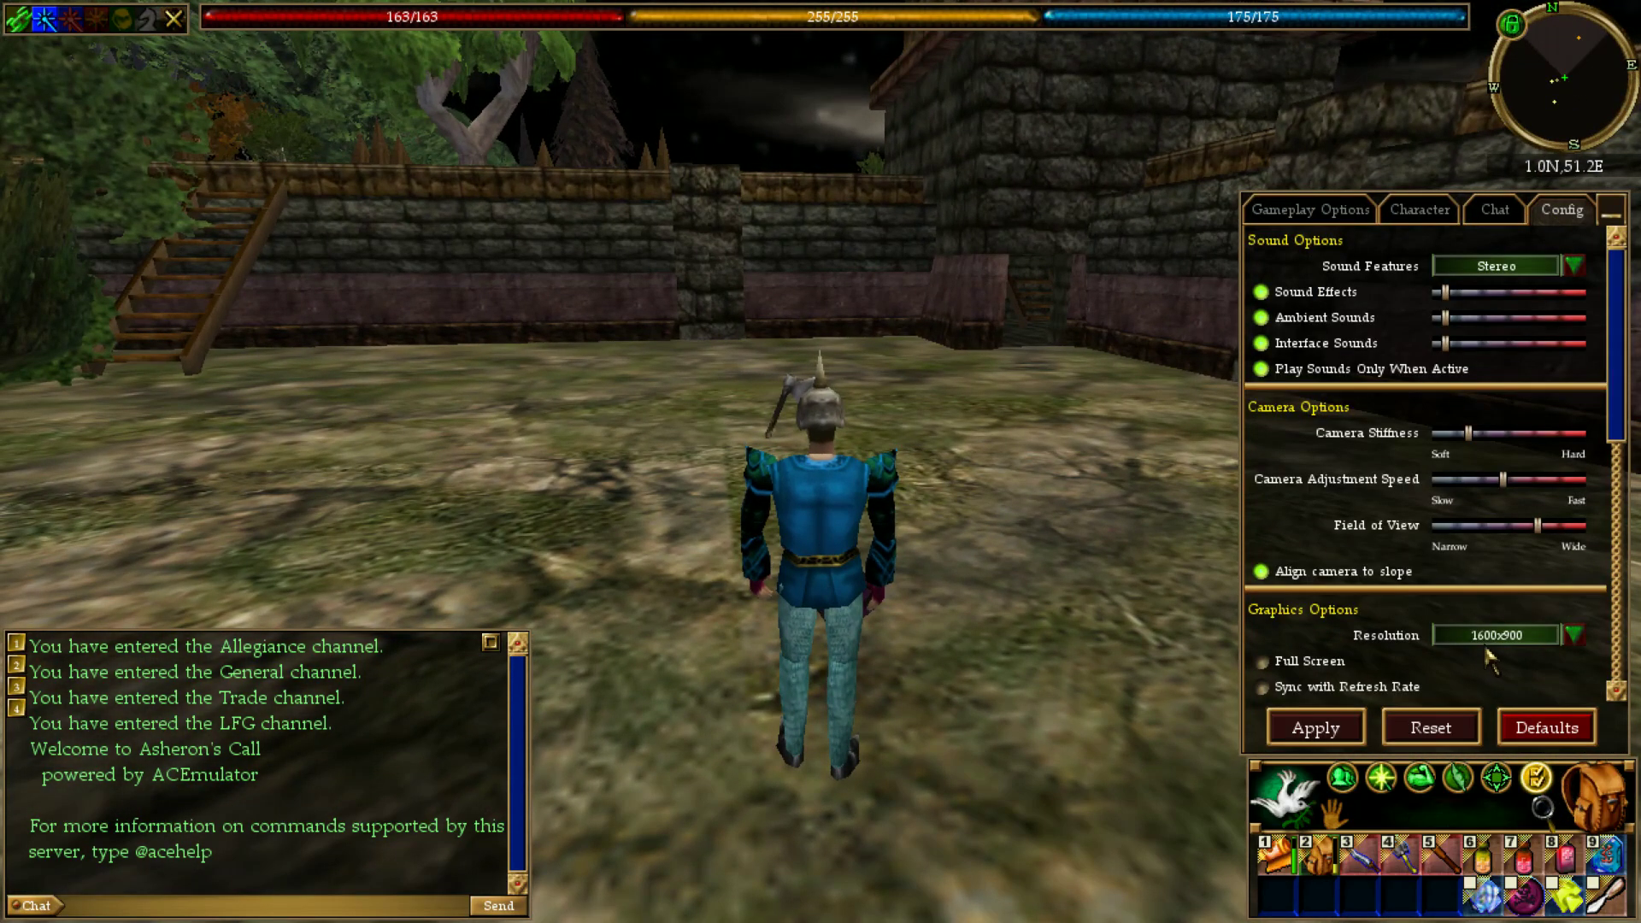
{"action": "key", "text": "a"}
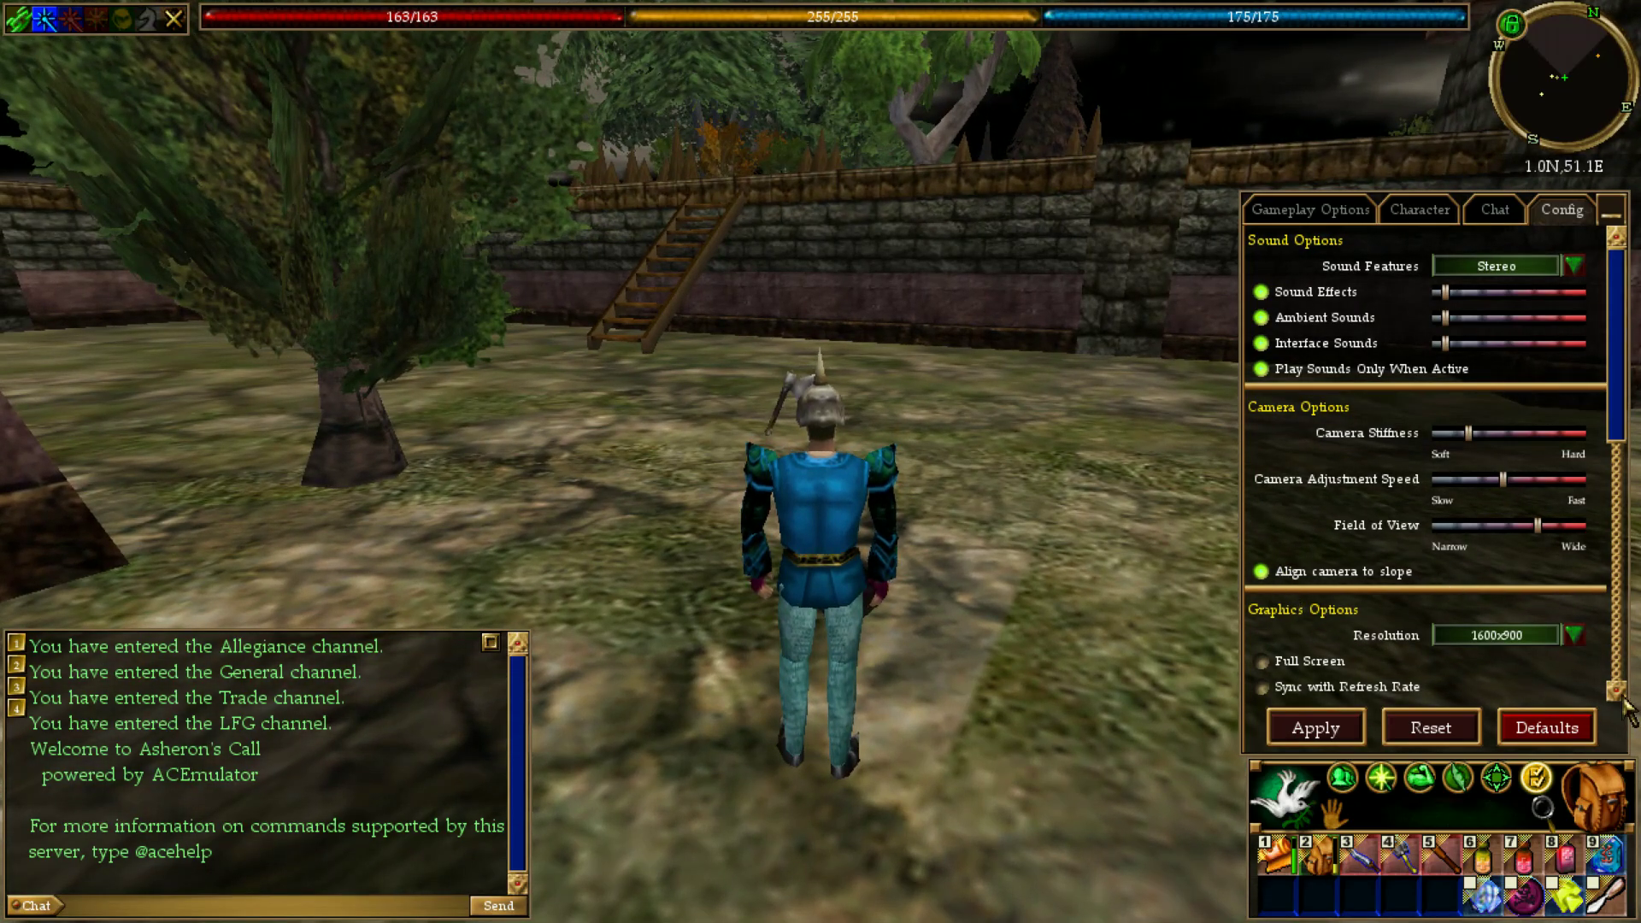
{"action": "left_click", "coordinate": [1617, 821]}
{"action": "key", "text": "w"}
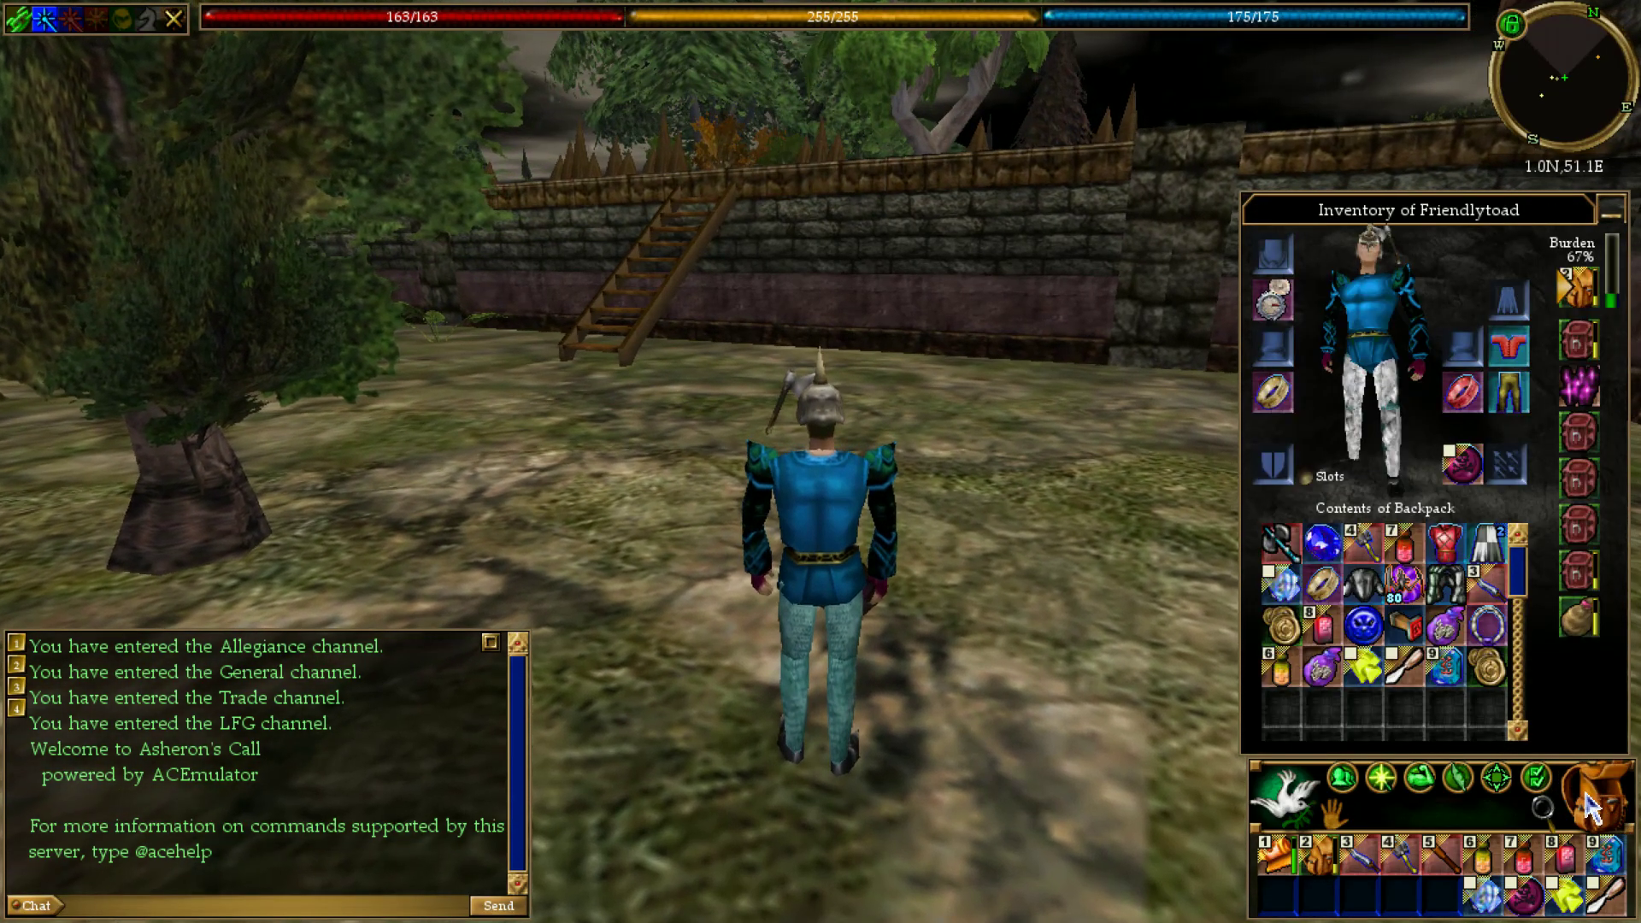
{"action": "left_click", "coordinate": [1605, 795]}
{"action": "key", "text": "a"}
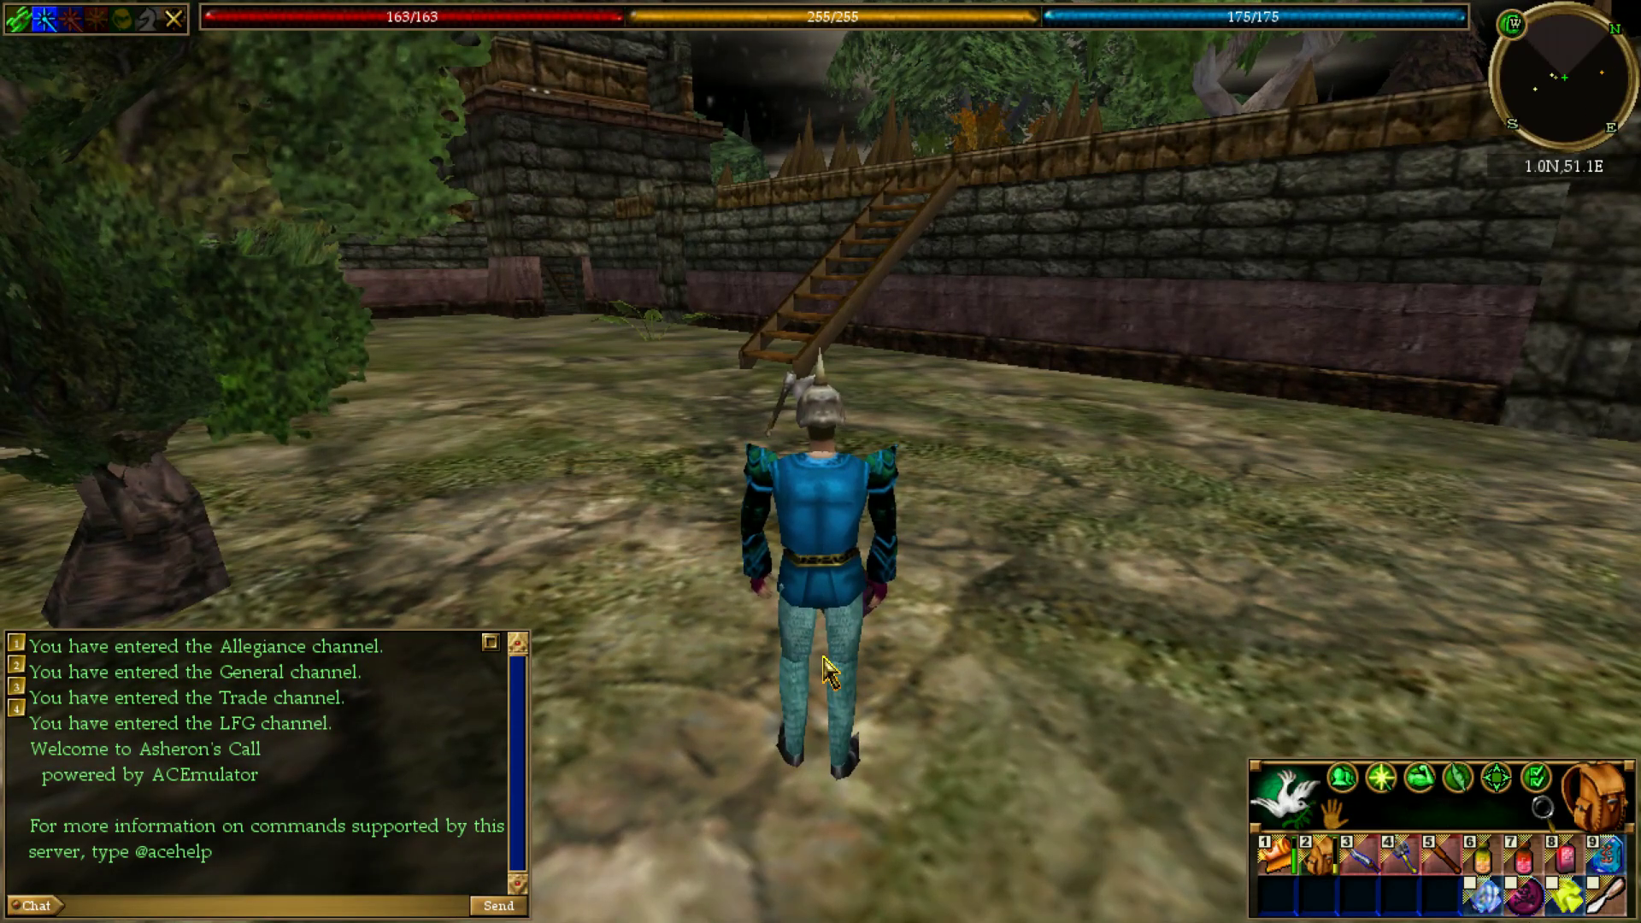
- Run and turn the character around the courtyard with W and A, targeting the nearby Black Rabbit
{"action": "key", "text": "w"}
{"action": "key", "text": "a"}
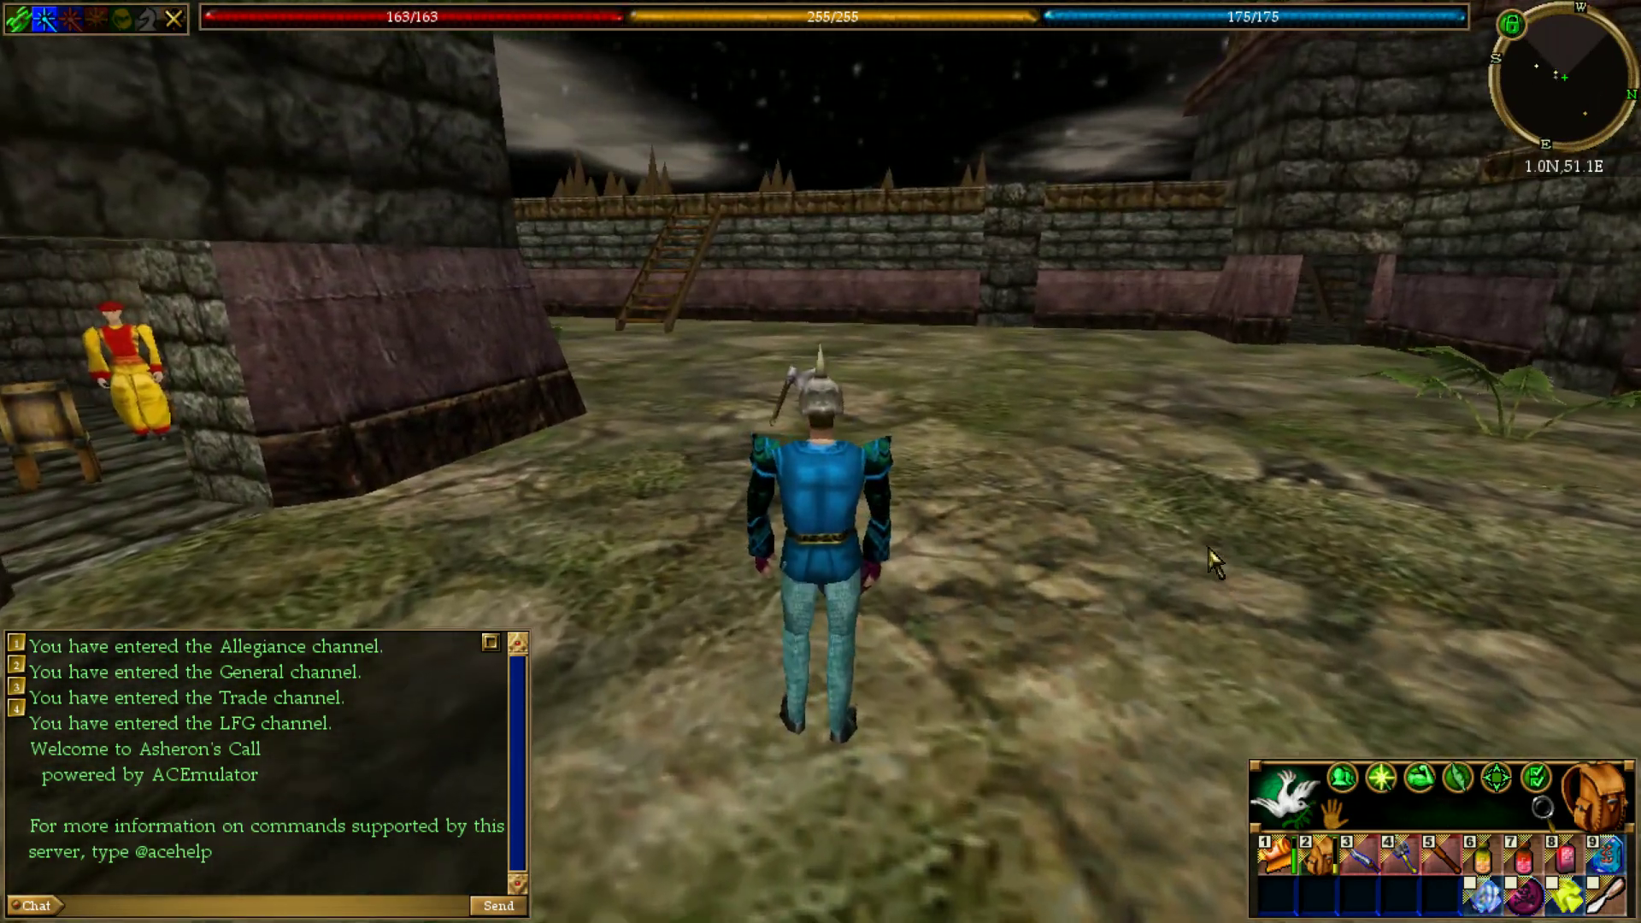
{"action": "key", "text": "["}
{"action": "key", "text": "w"}
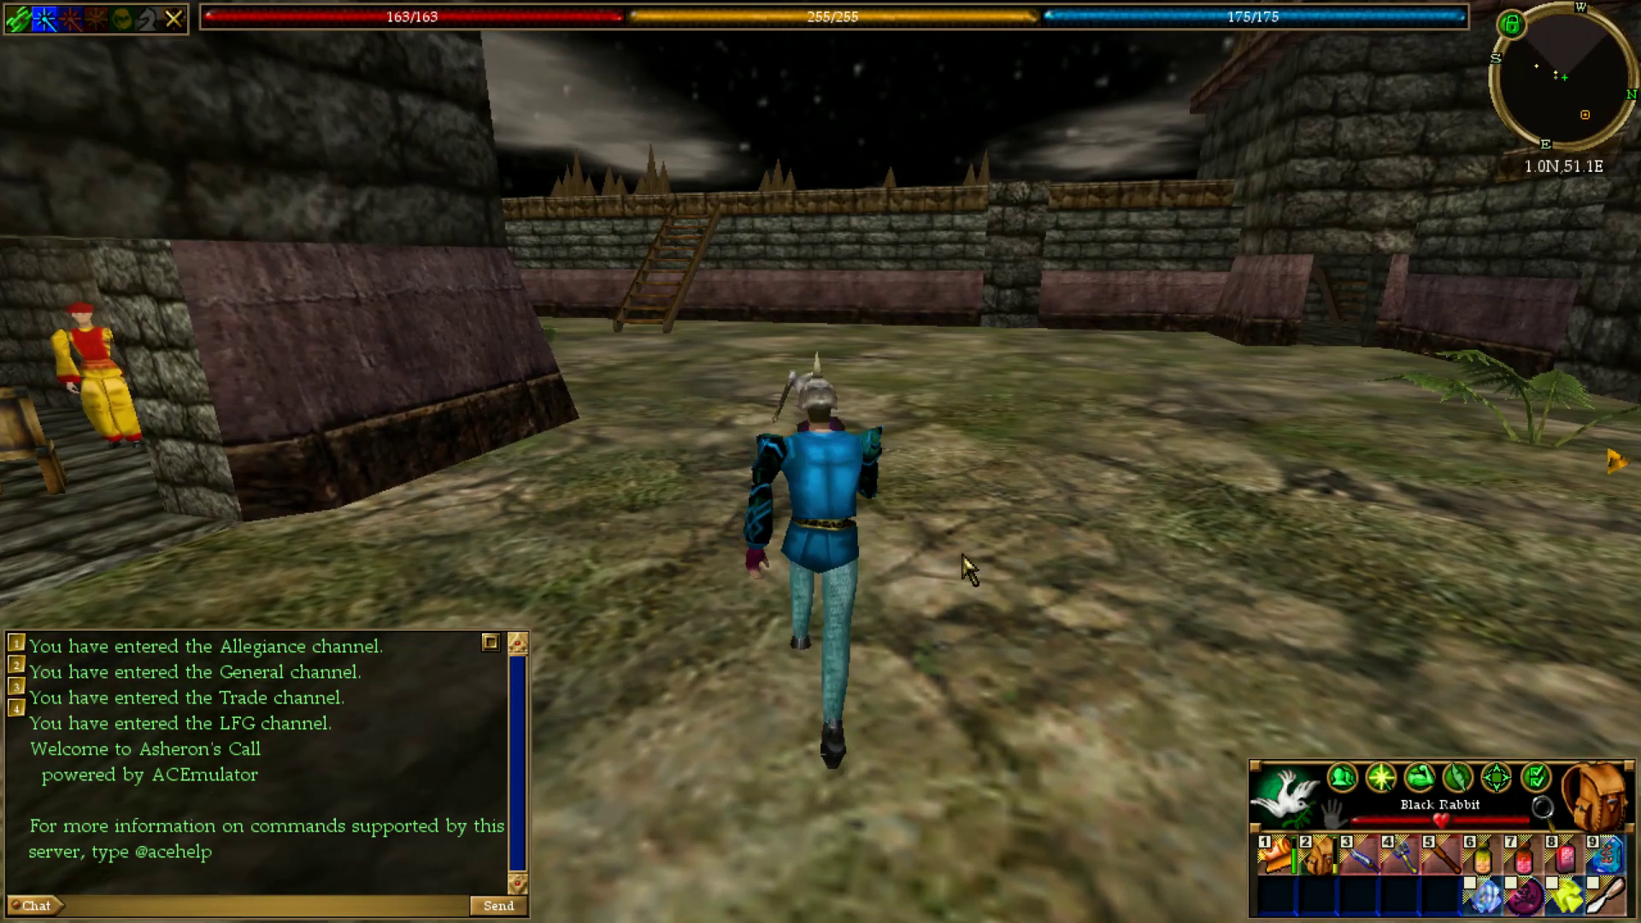
{"action": "key", "text": "a"}
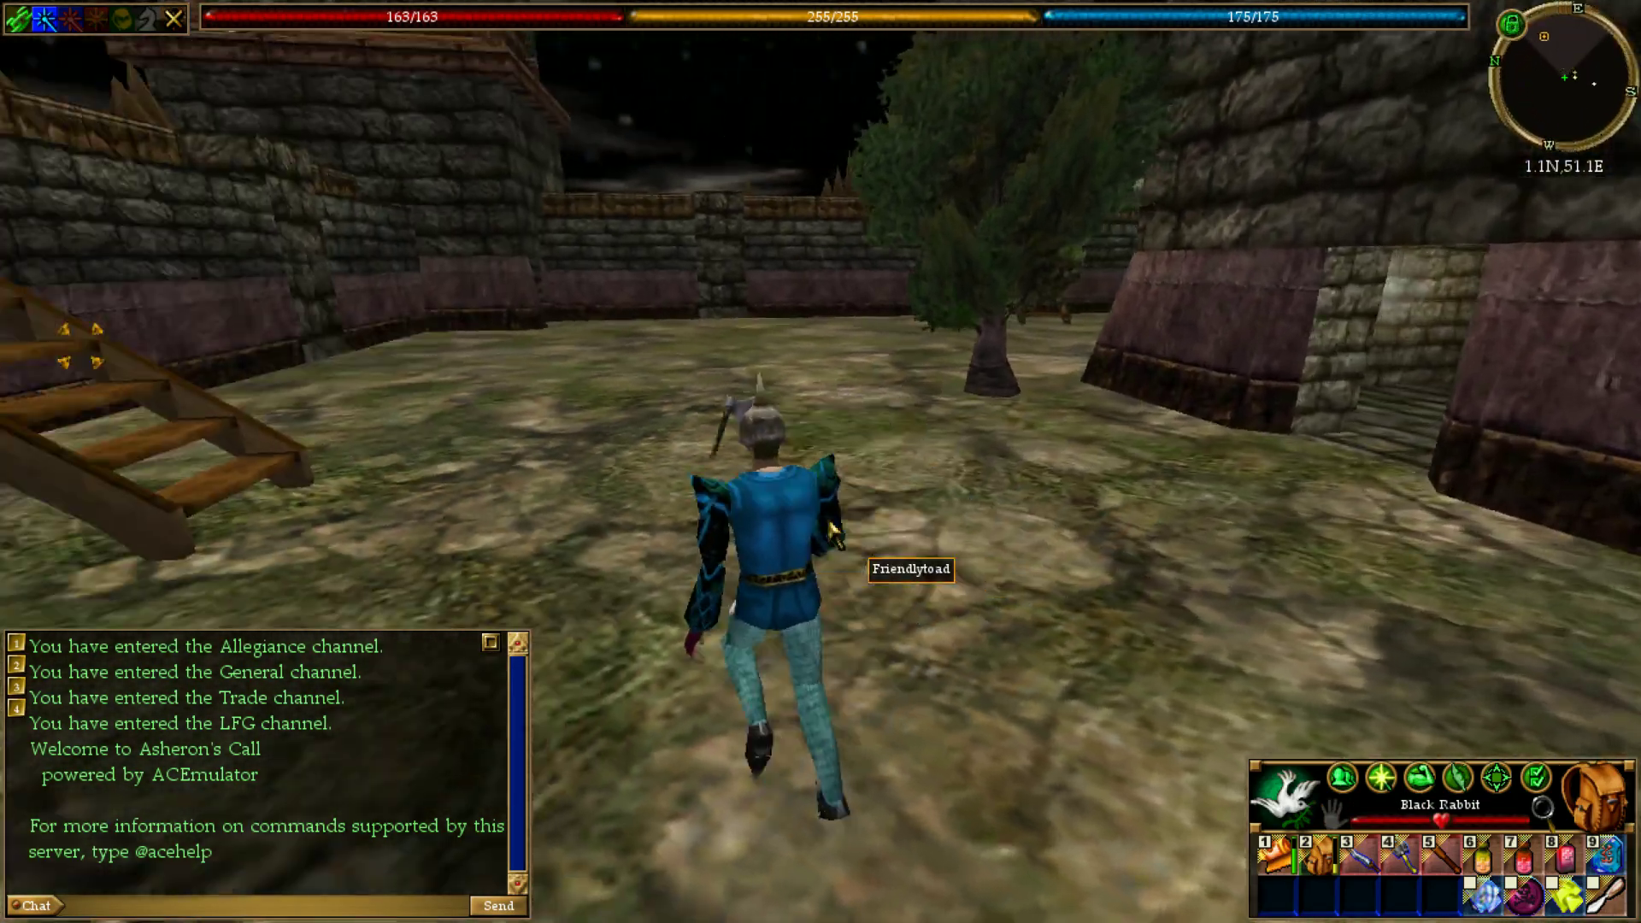
{"action": "key", "text": "a"}
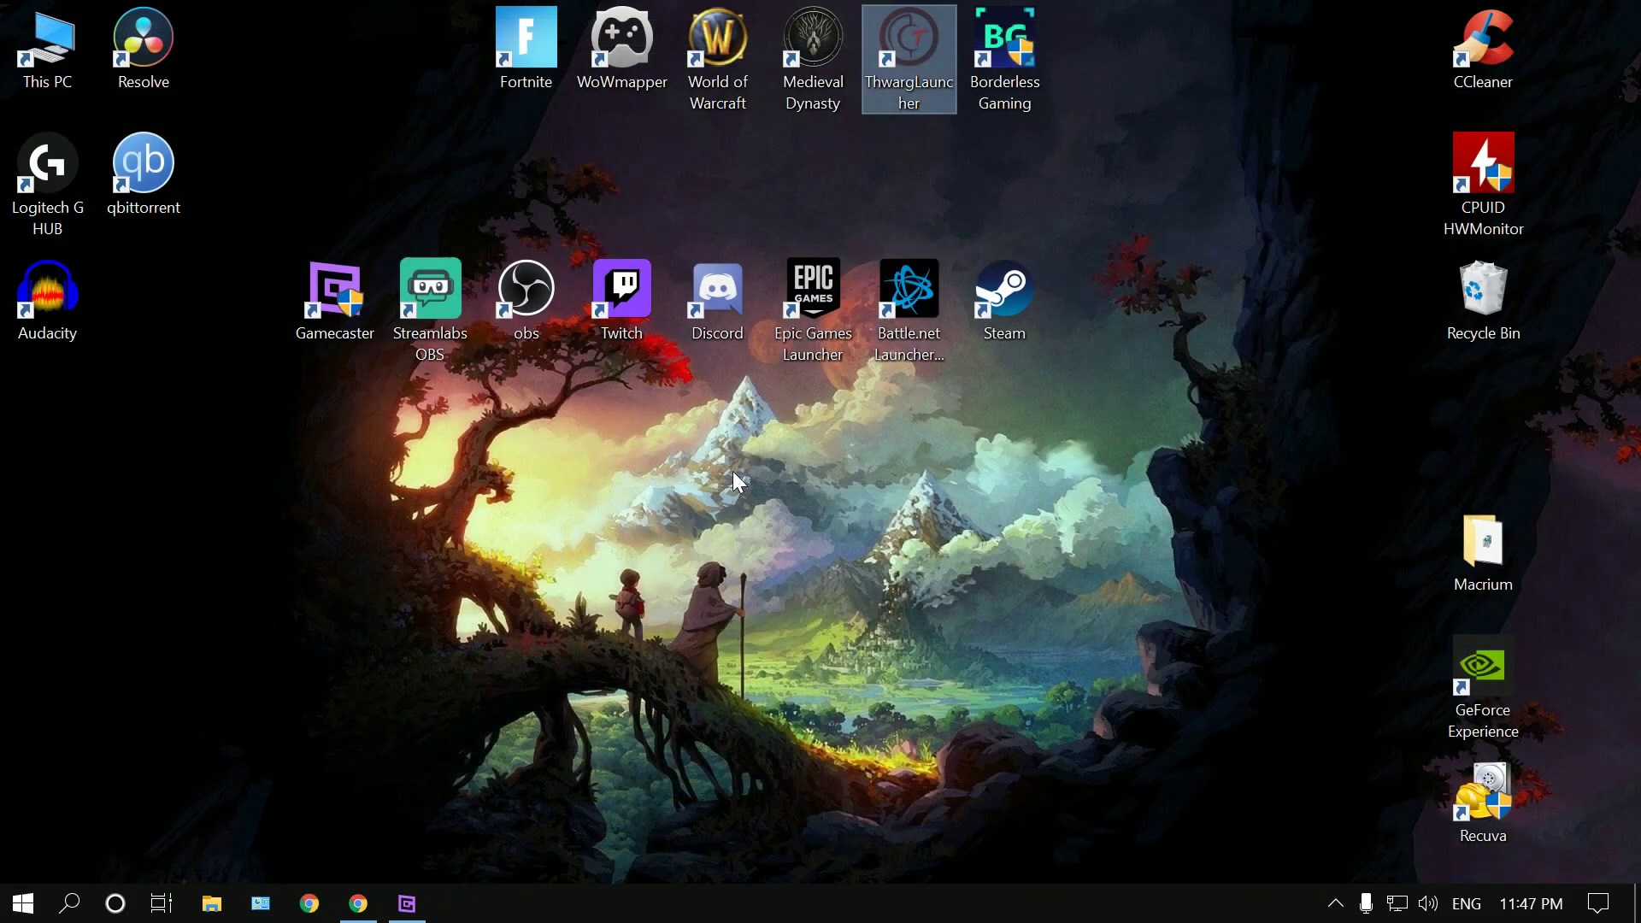
- Exit Borderless Gaming from its tray icon menu and relaunch it from the desktop shortcut
{"action": "left_click", "coordinate": [1334, 903]}
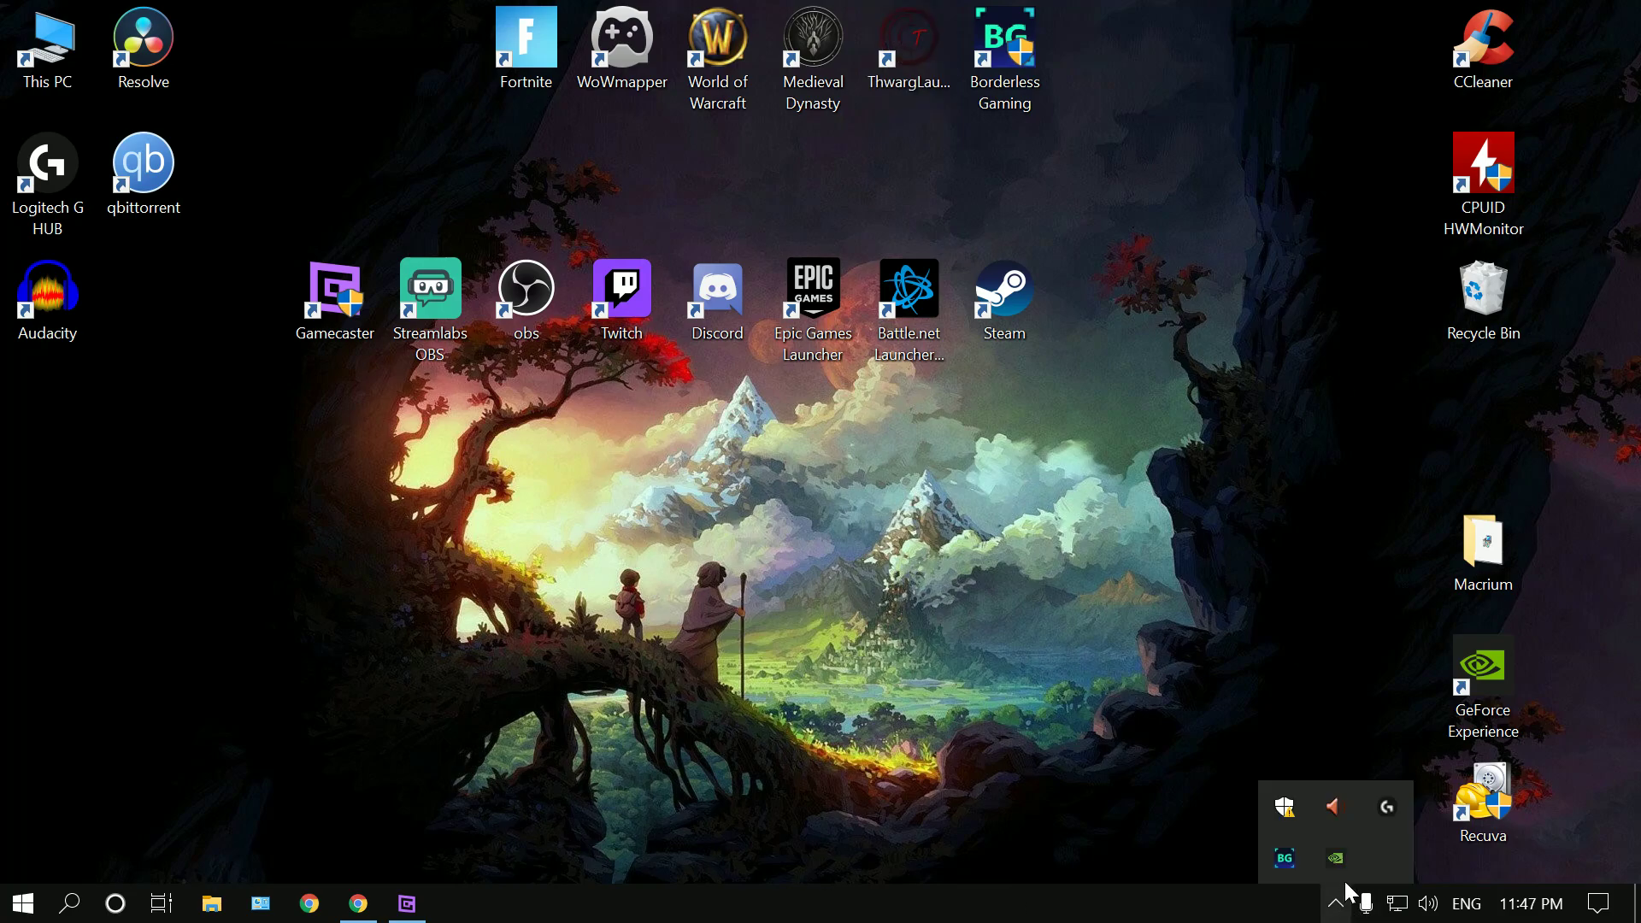
{"action": "right_click", "coordinate": [1290, 857]}
{"action": "left_click", "coordinate": [1174, 843]}
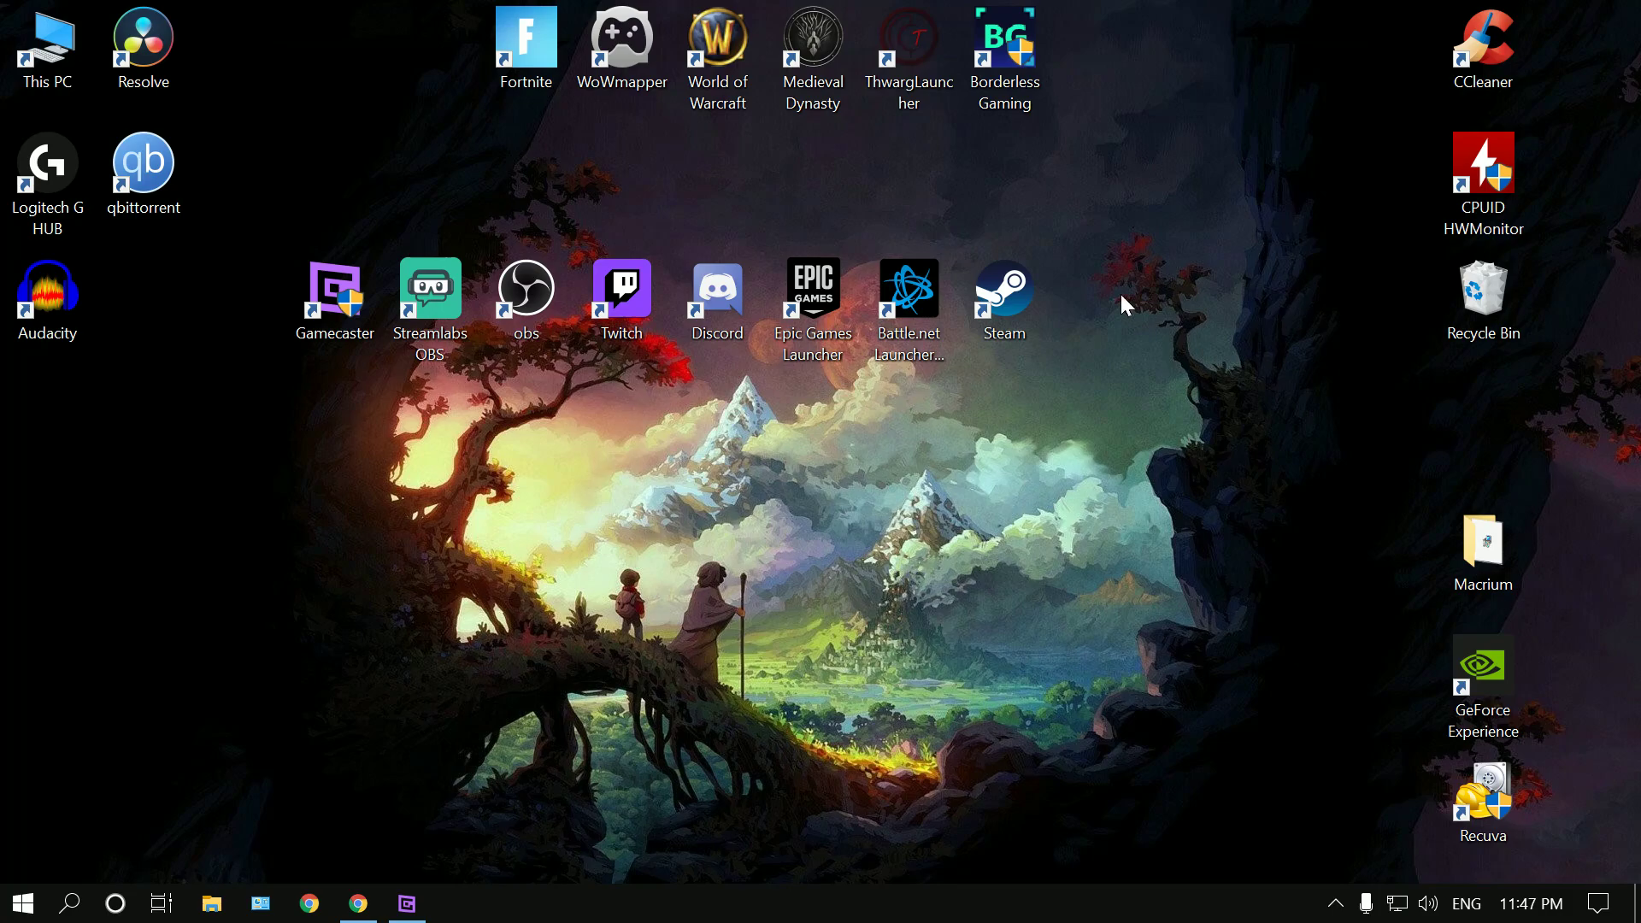
{"action": "double_click", "coordinate": [1004, 52]}
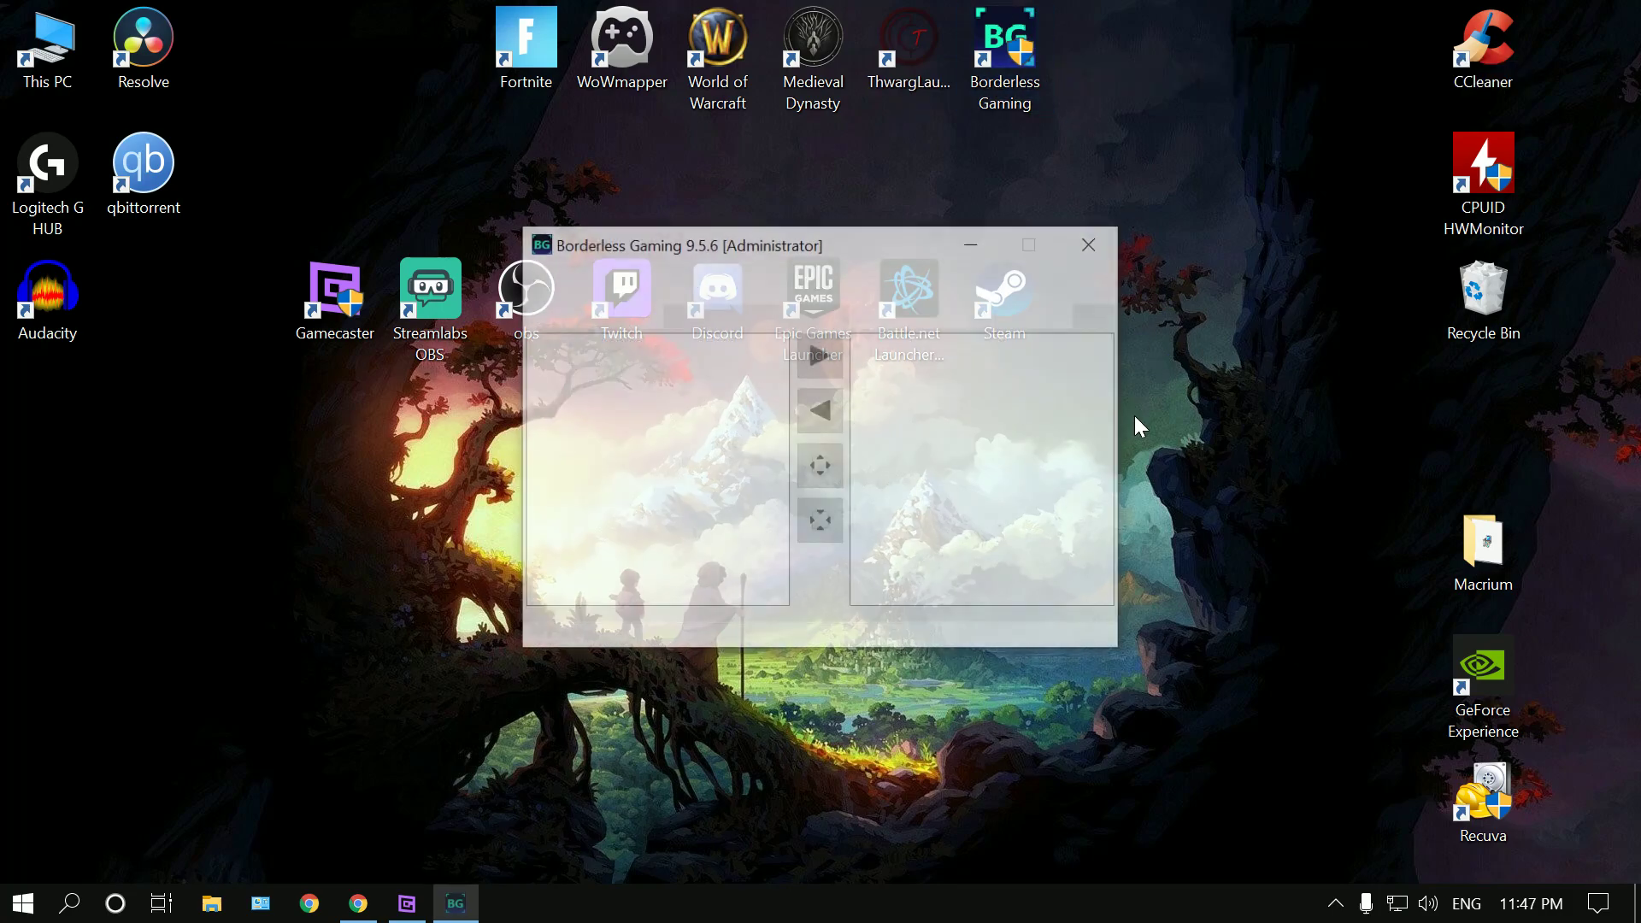
- Enable Run On Startup in Borderless Gaming's Options and confirm it is checked
{"action": "left_click", "coordinate": [565, 282]}
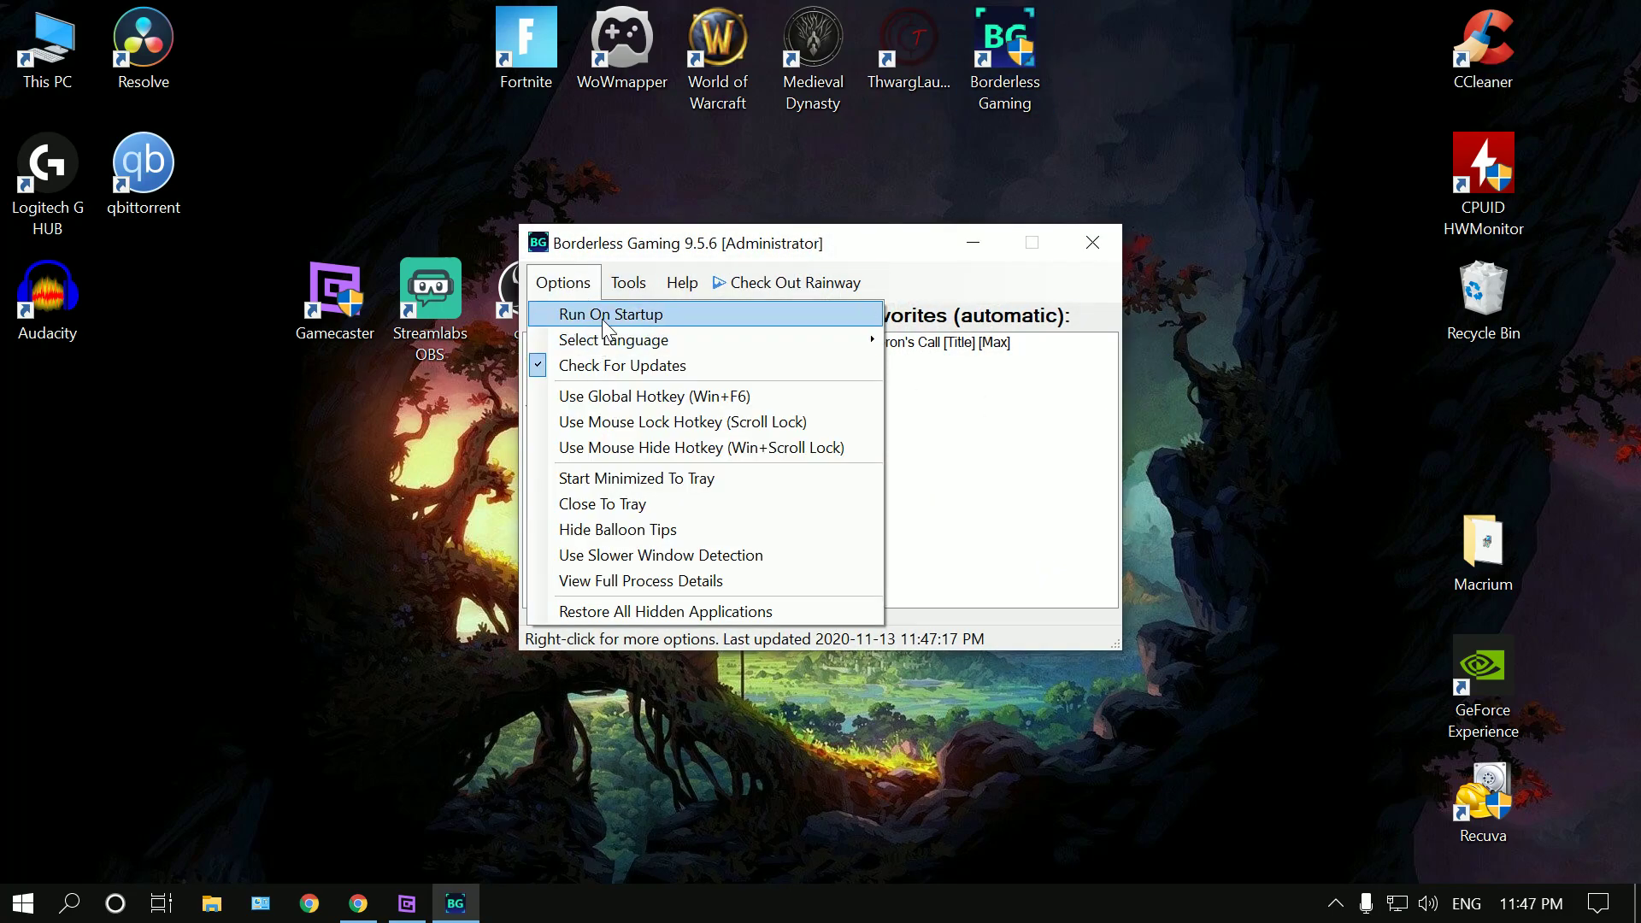
{"action": "left_click", "coordinate": [606, 318]}
{"action": "left_click", "coordinate": [562, 282]}
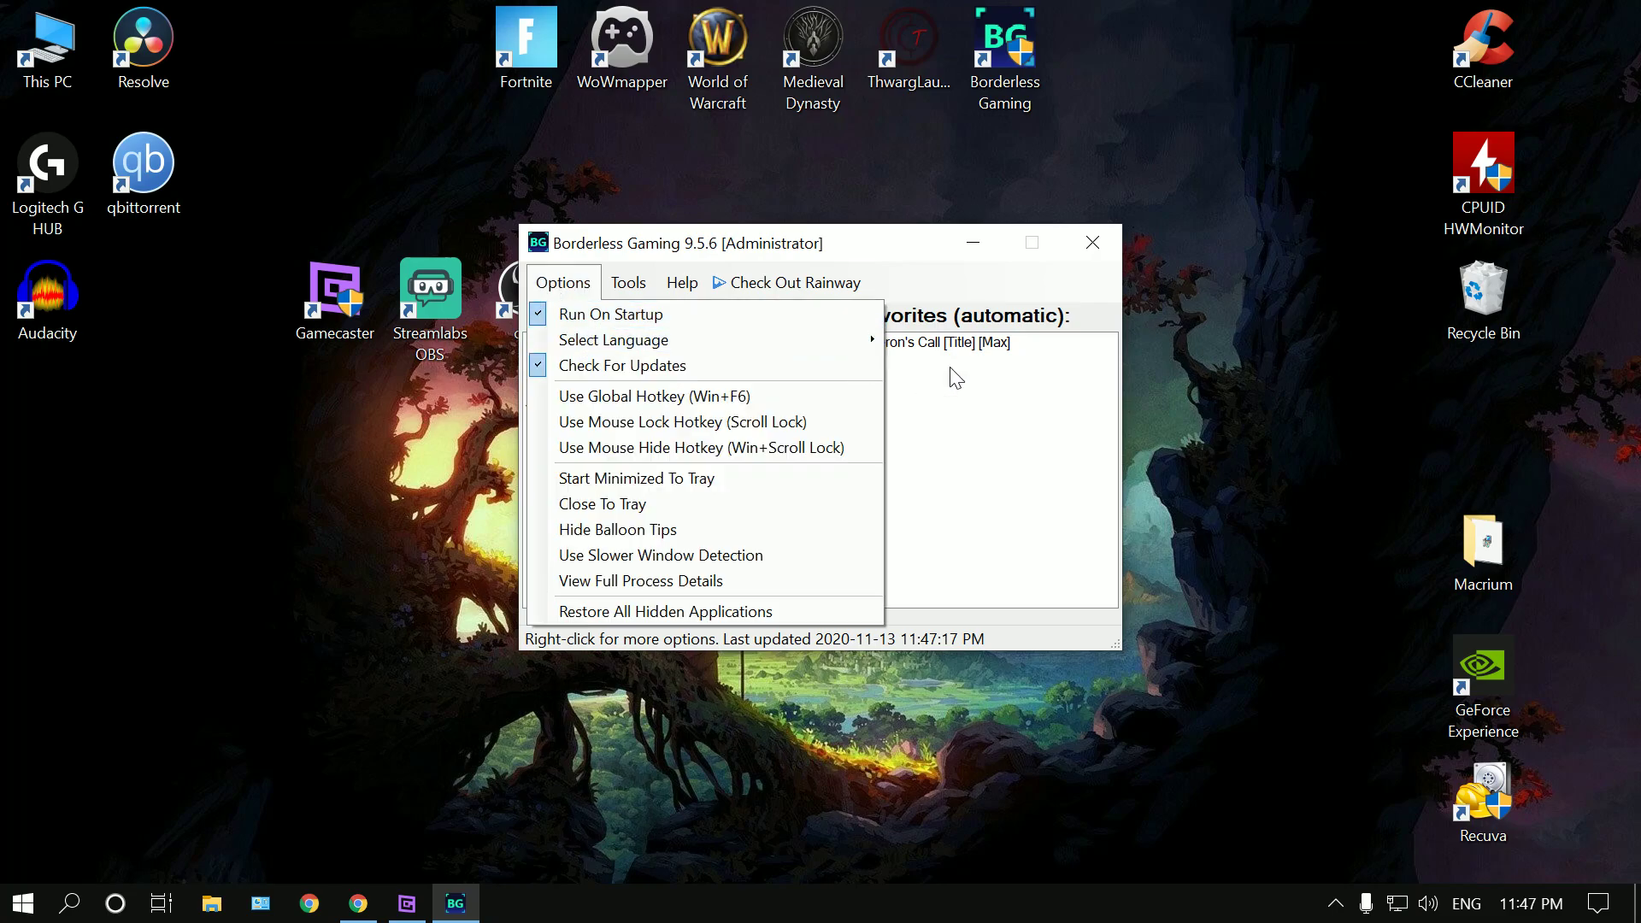
{"action": "left_click", "coordinate": [966, 279]}
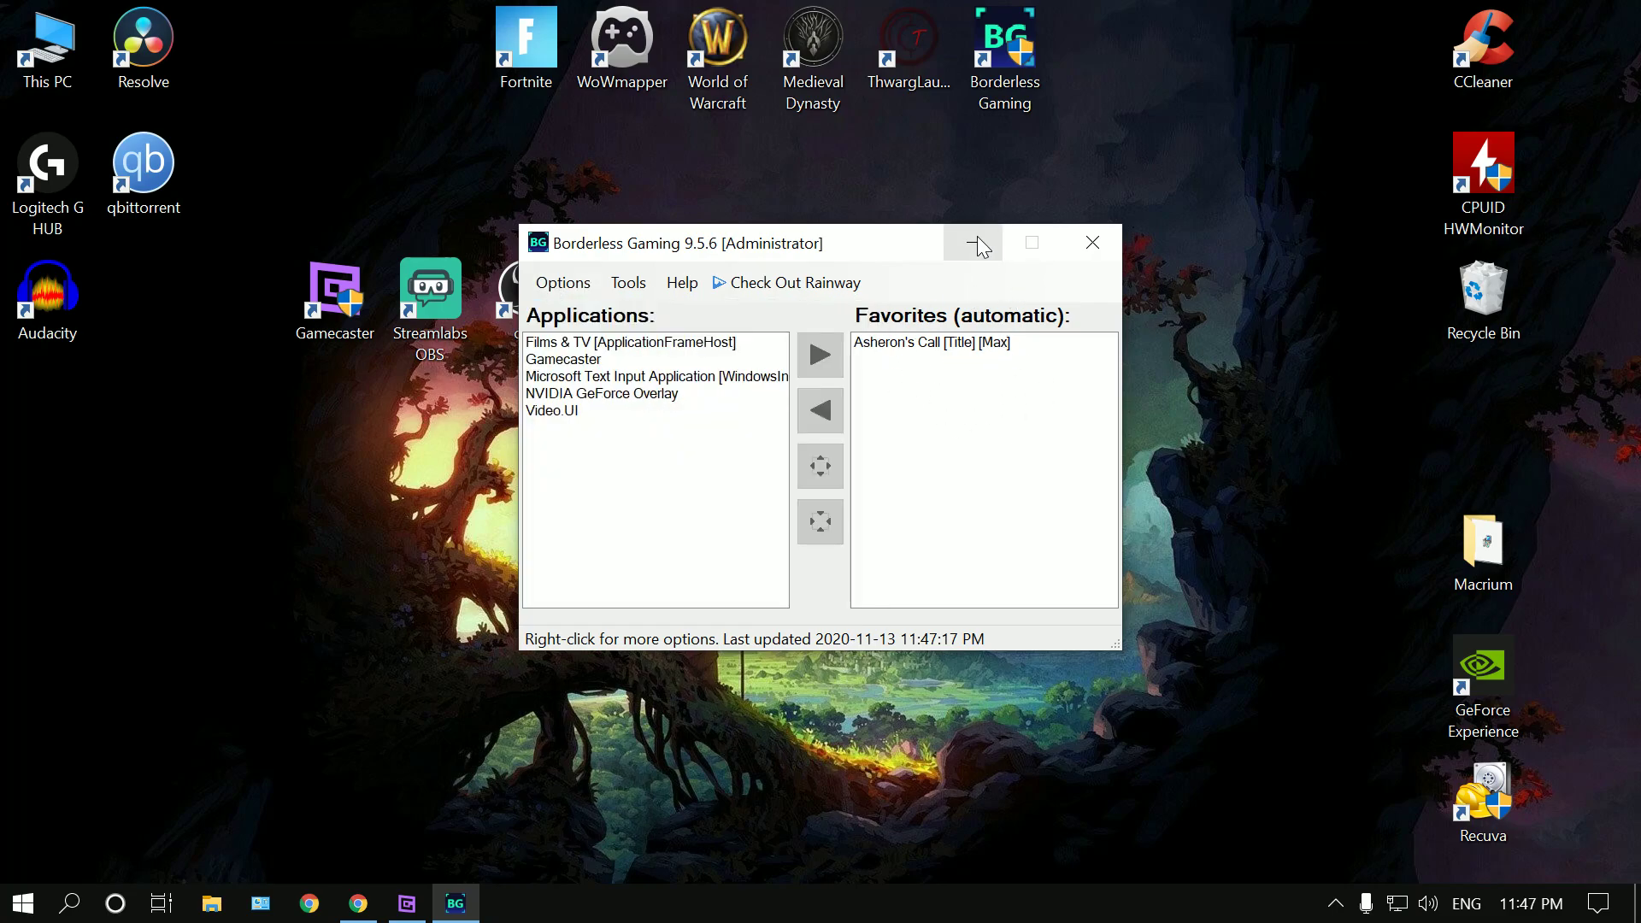
- Minimize Borderless Gaming and launch Asheron's Call again from ThwargLauncher
{"action": "left_click", "coordinate": [979, 241]}
{"action": "left_click", "coordinate": [906, 40]}
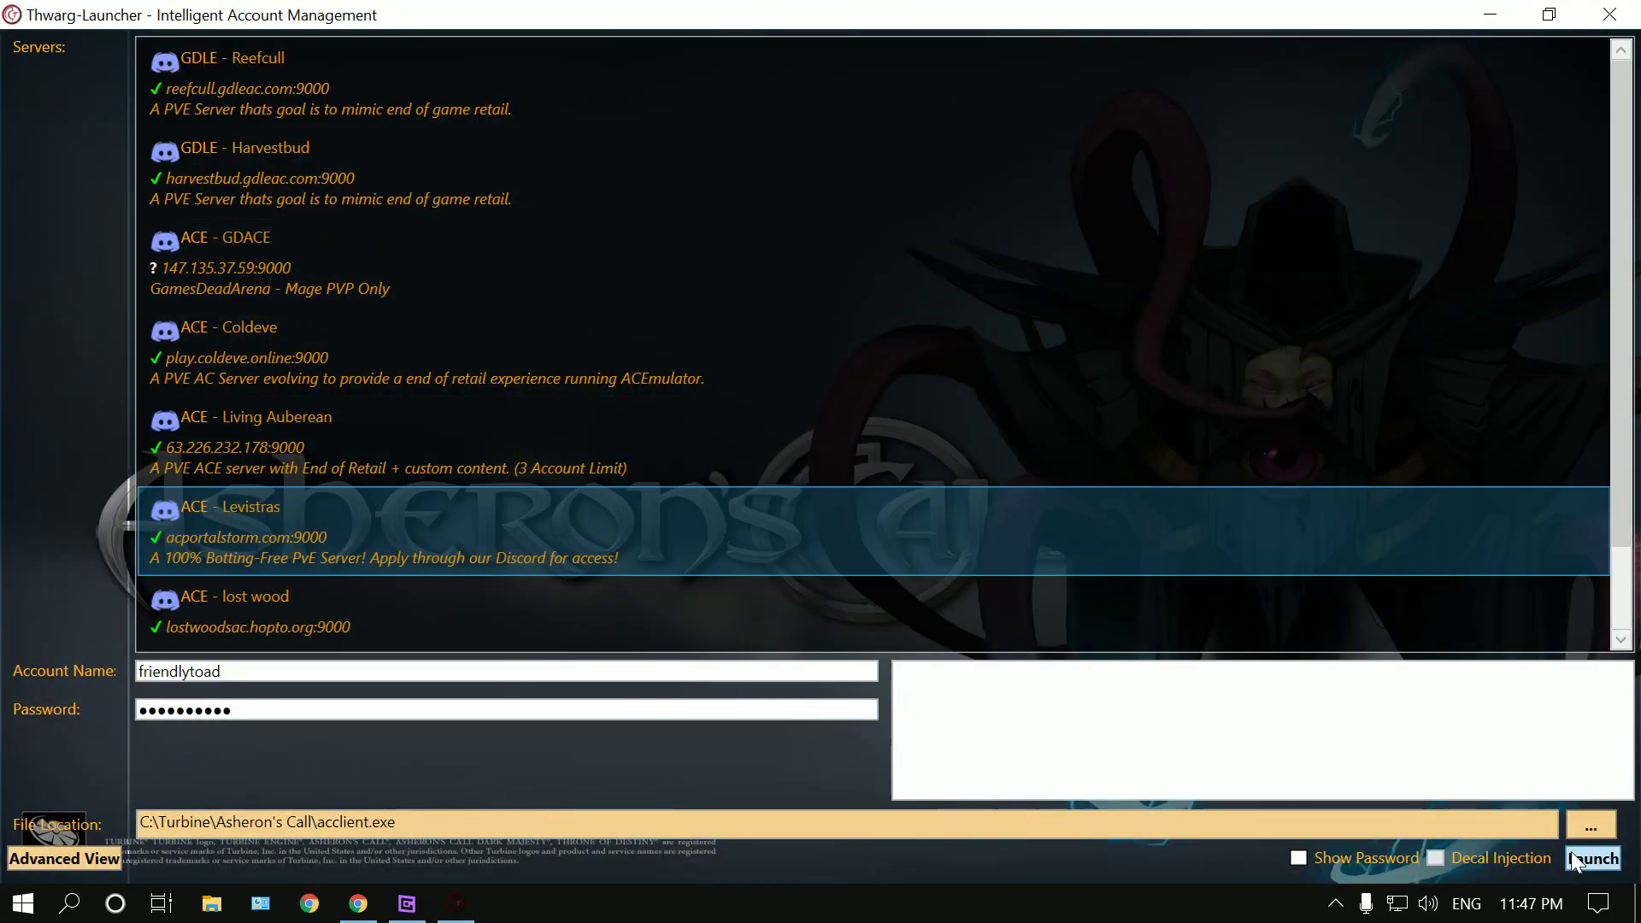
{"action": "left_click", "coordinate": [1571, 852]}
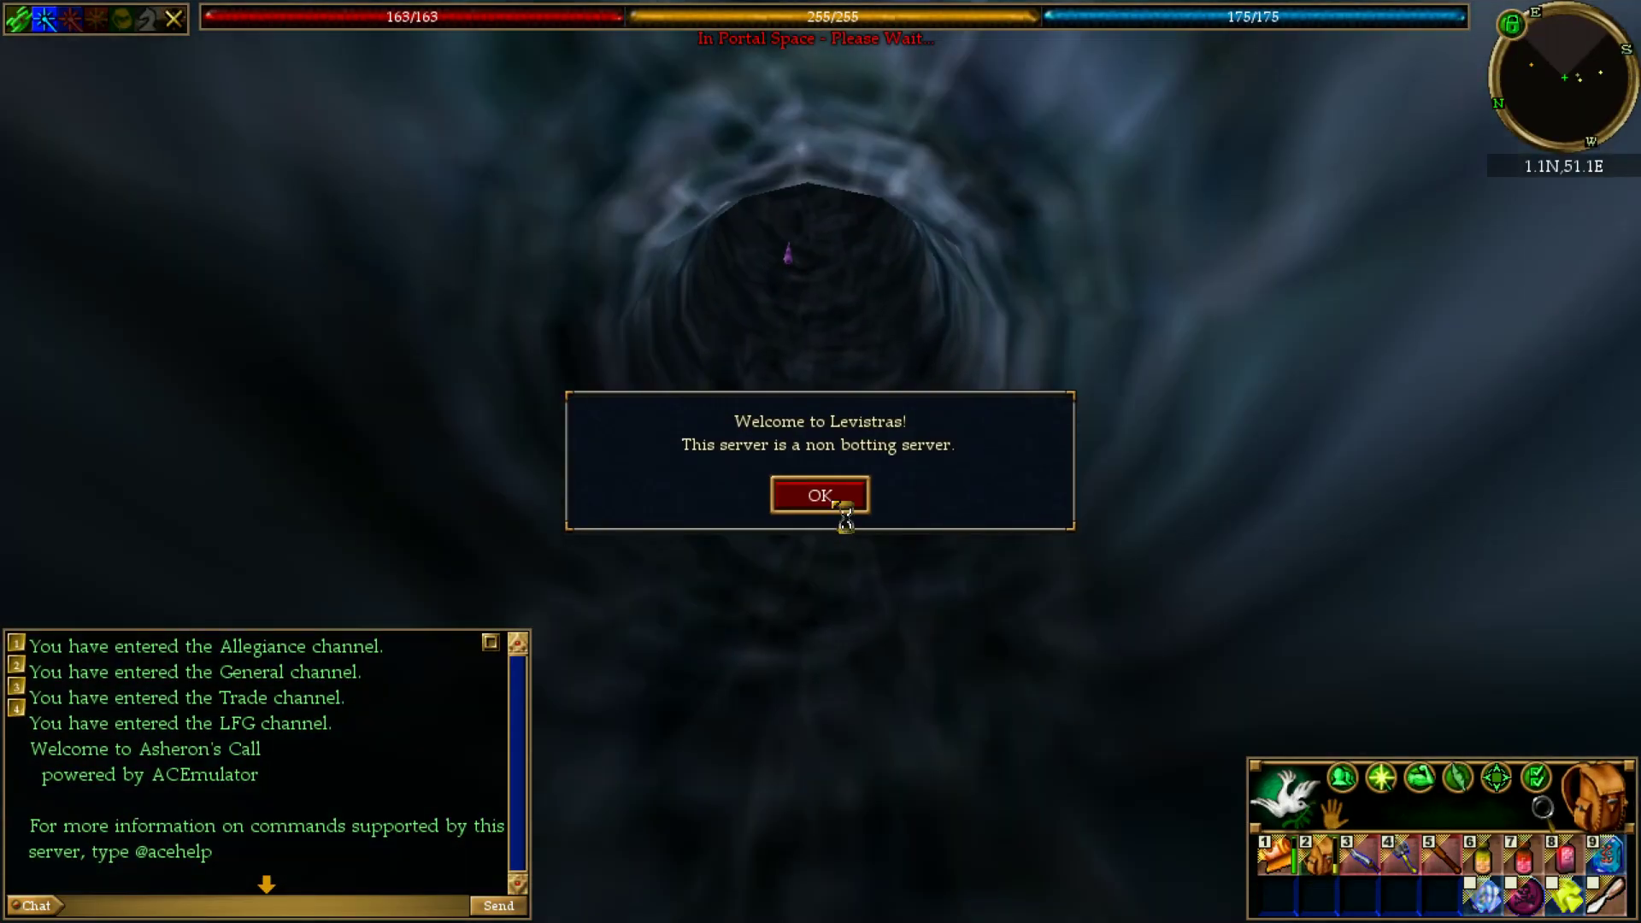
- Dismiss the Levistras welcome message and run the character across the courtyard toward the staircase
{"action": "left_click", "coordinate": [837, 523]}
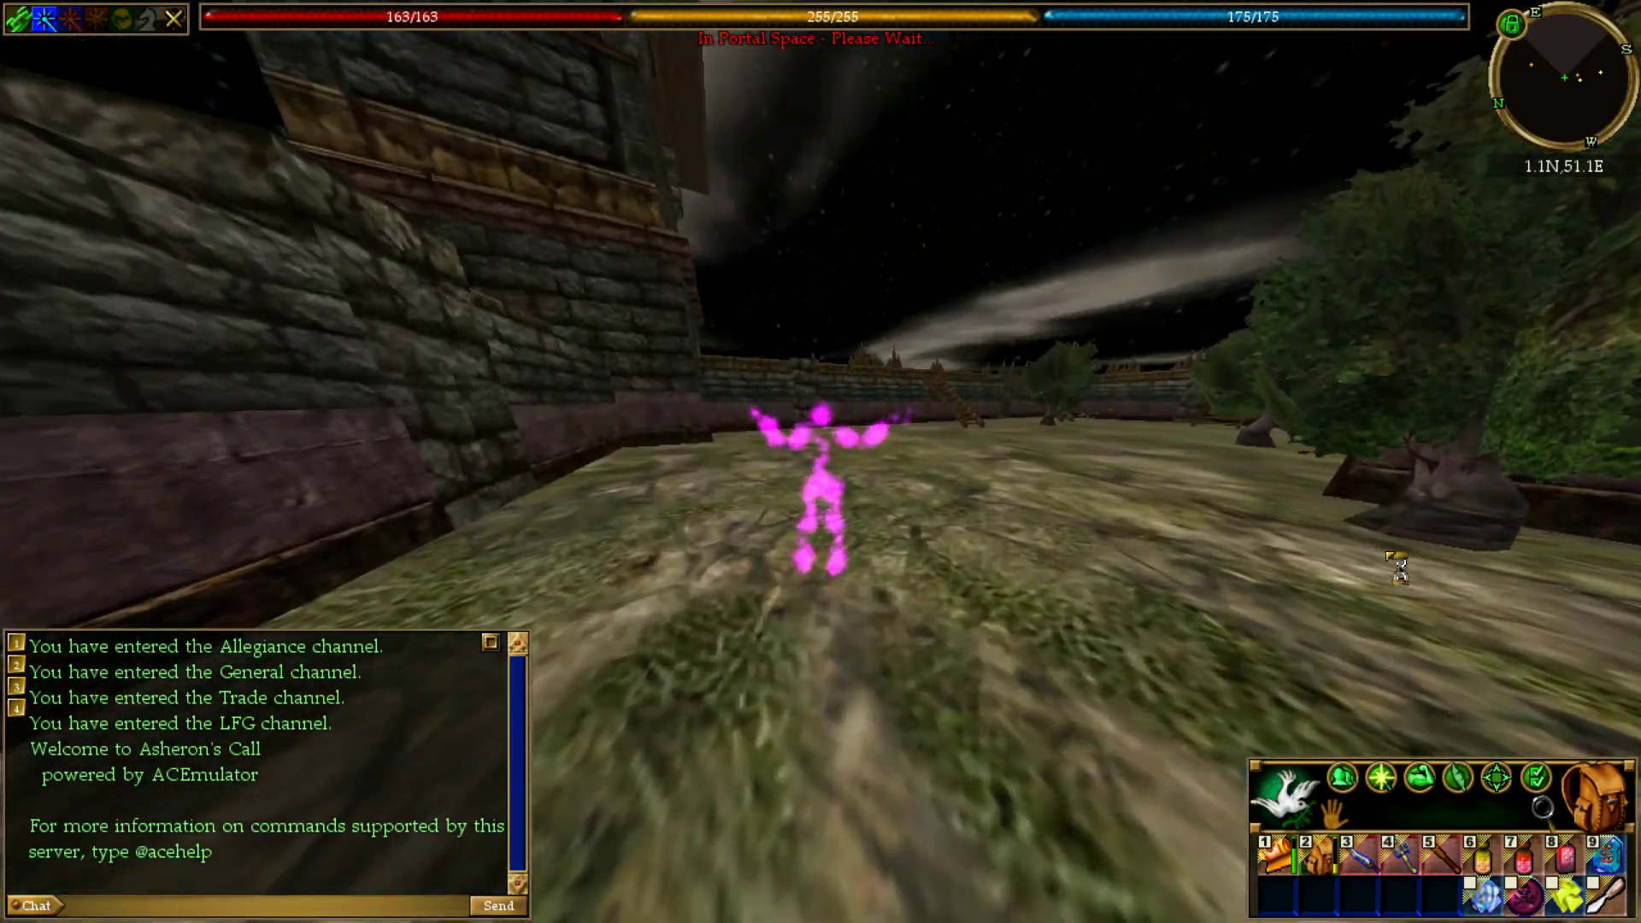
{"action": "key", "text": "d"}
{"action": "key", "text": "w"}
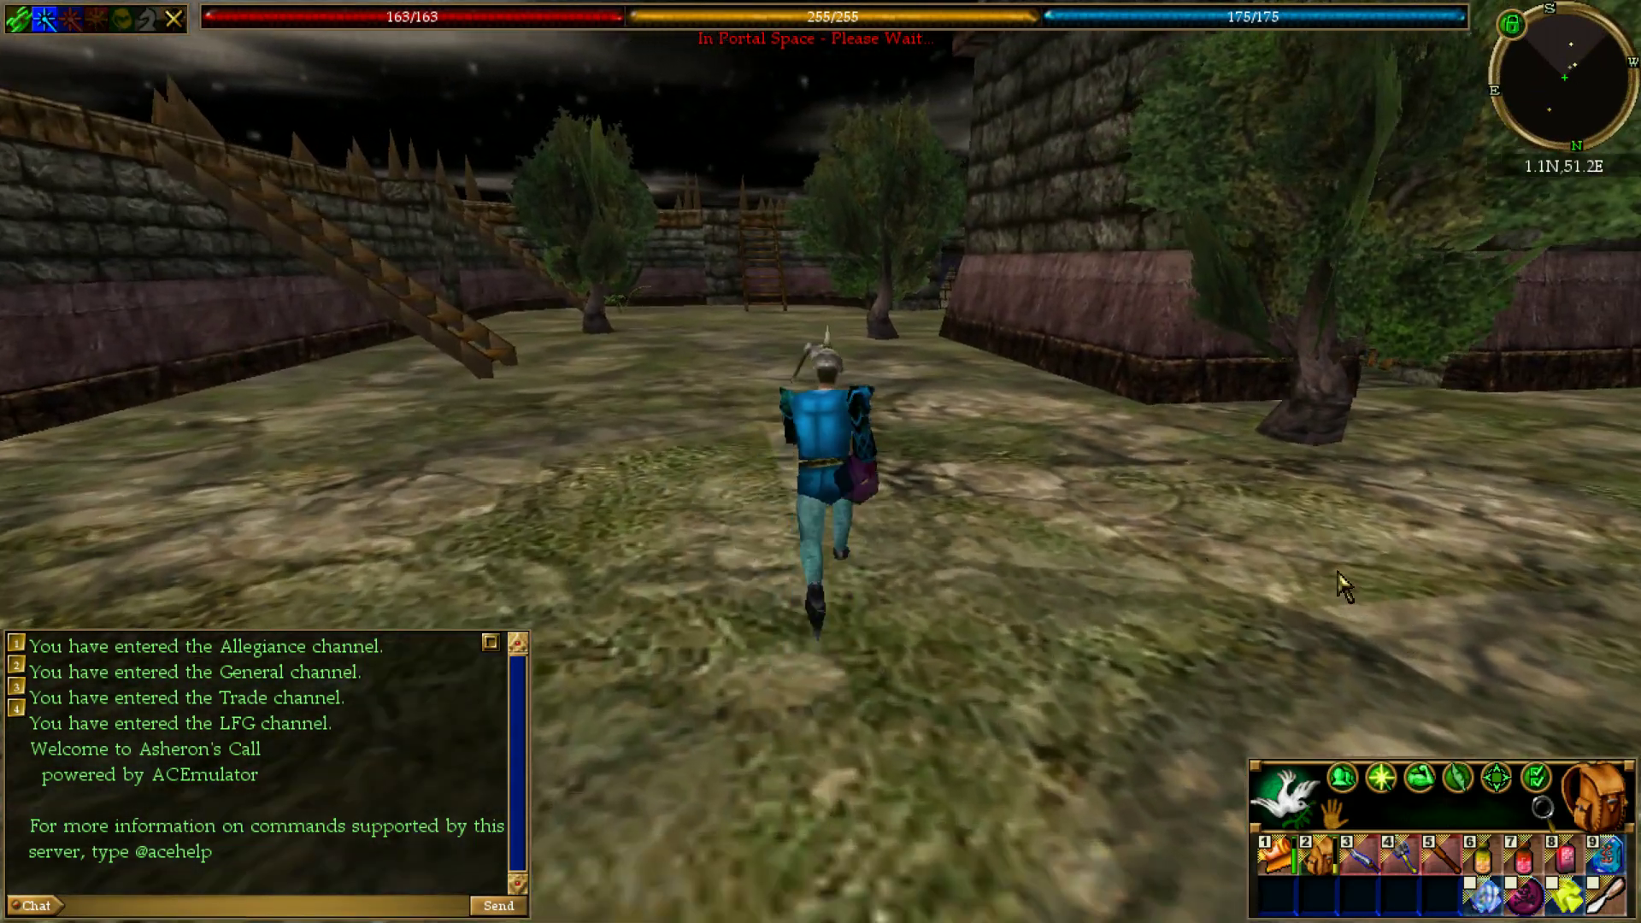
{"action": "key", "text": "a"}
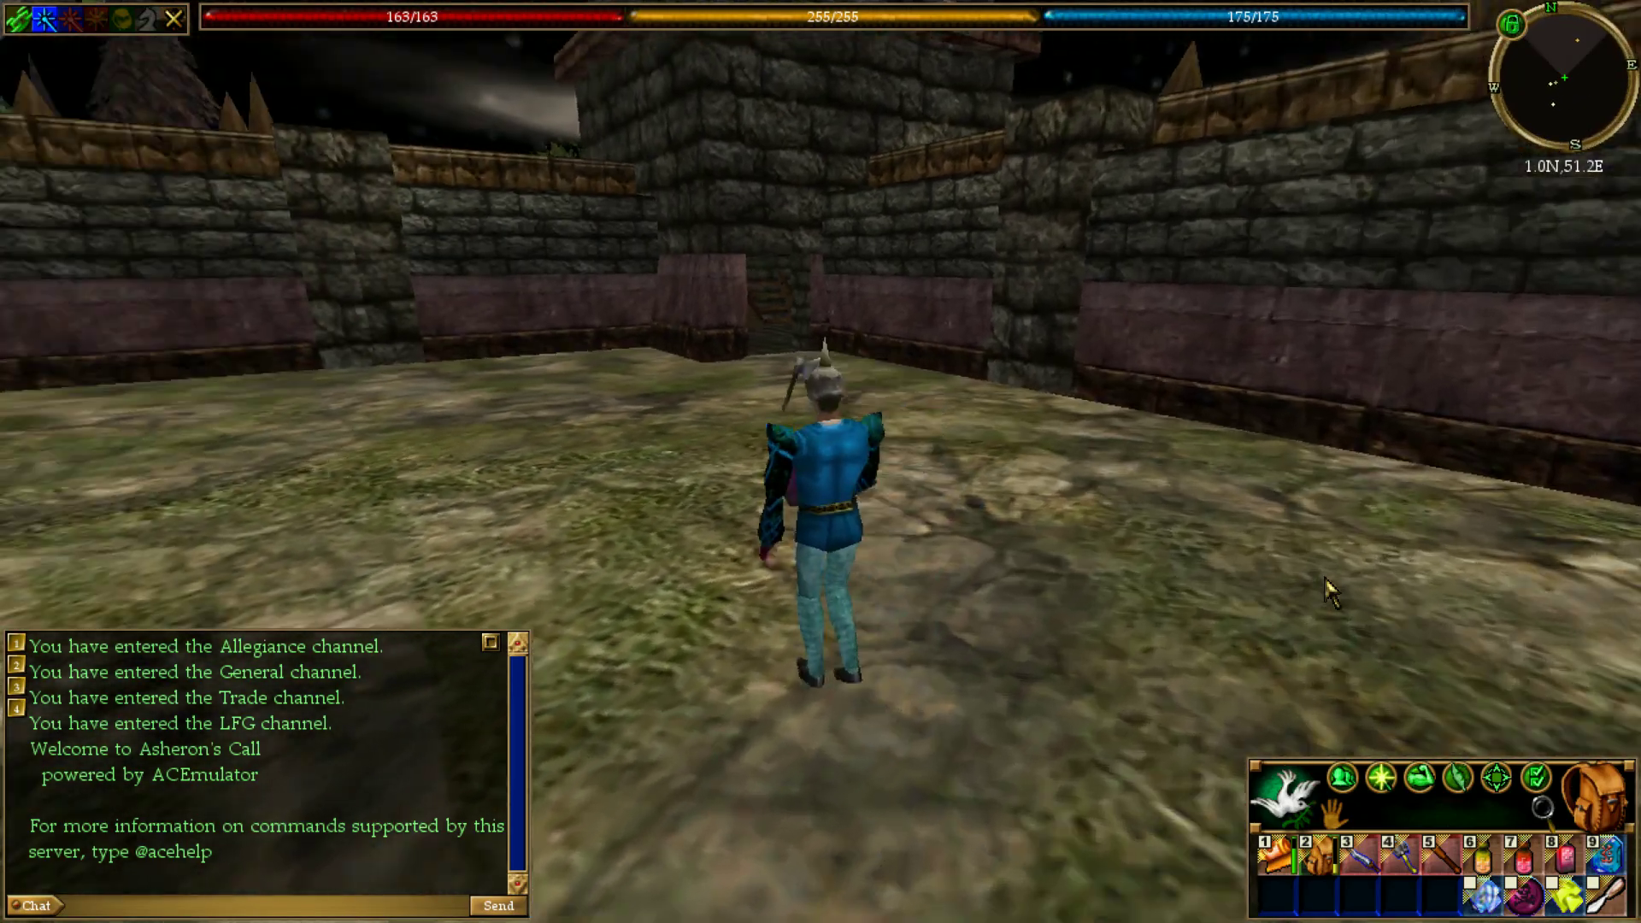
{"action": "key", "text": "w"}
{"action": "key", "text": "a"}
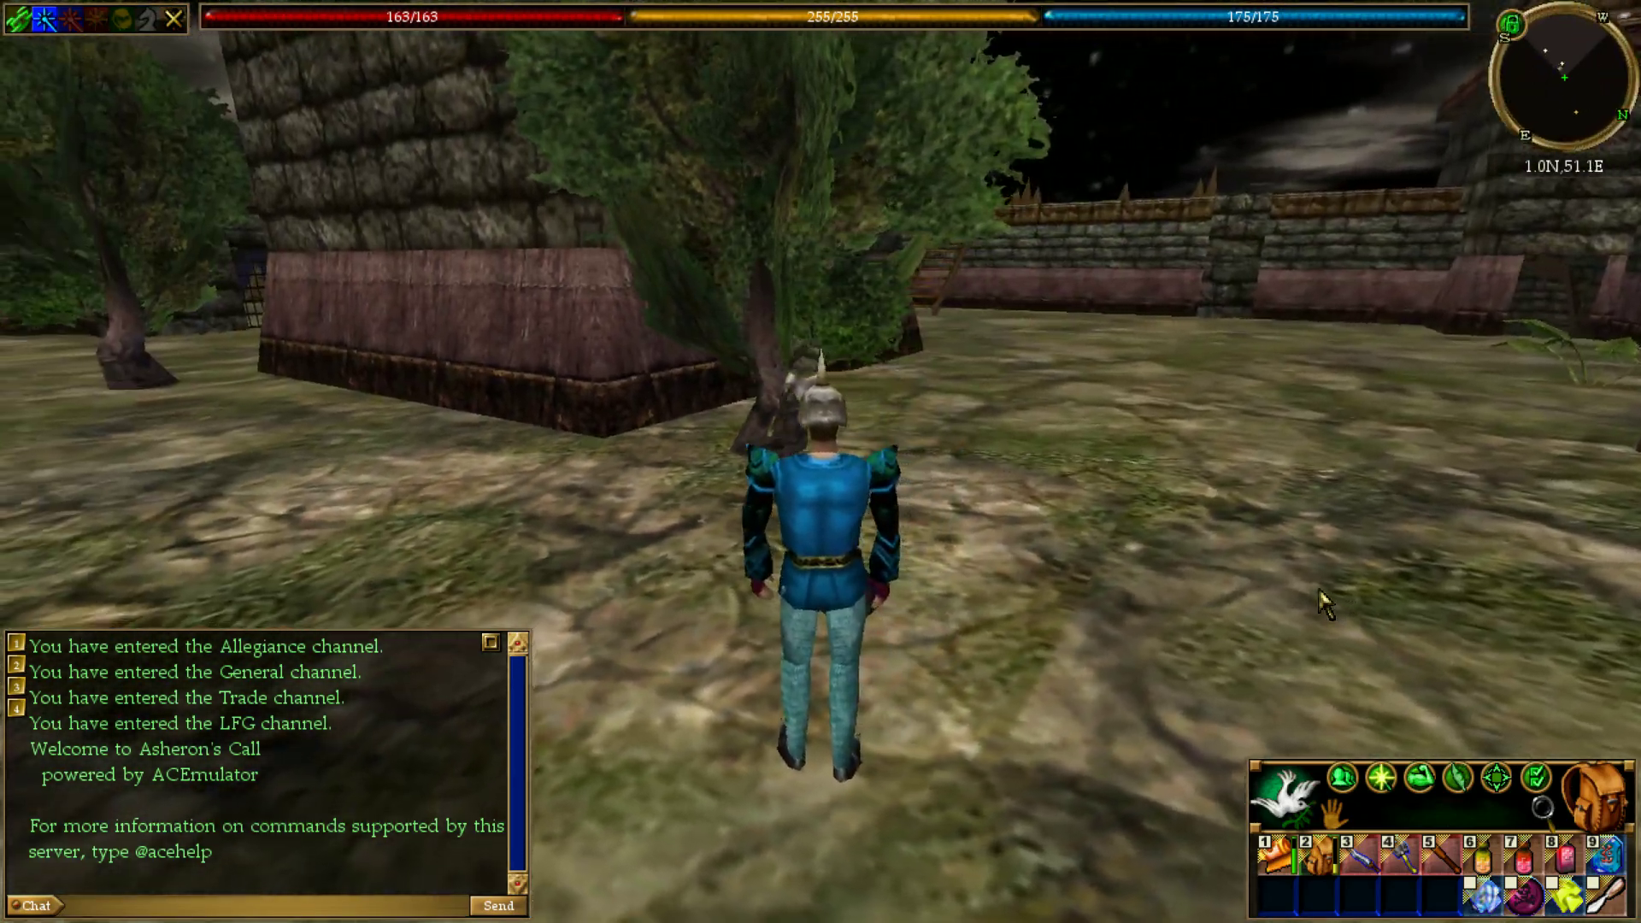